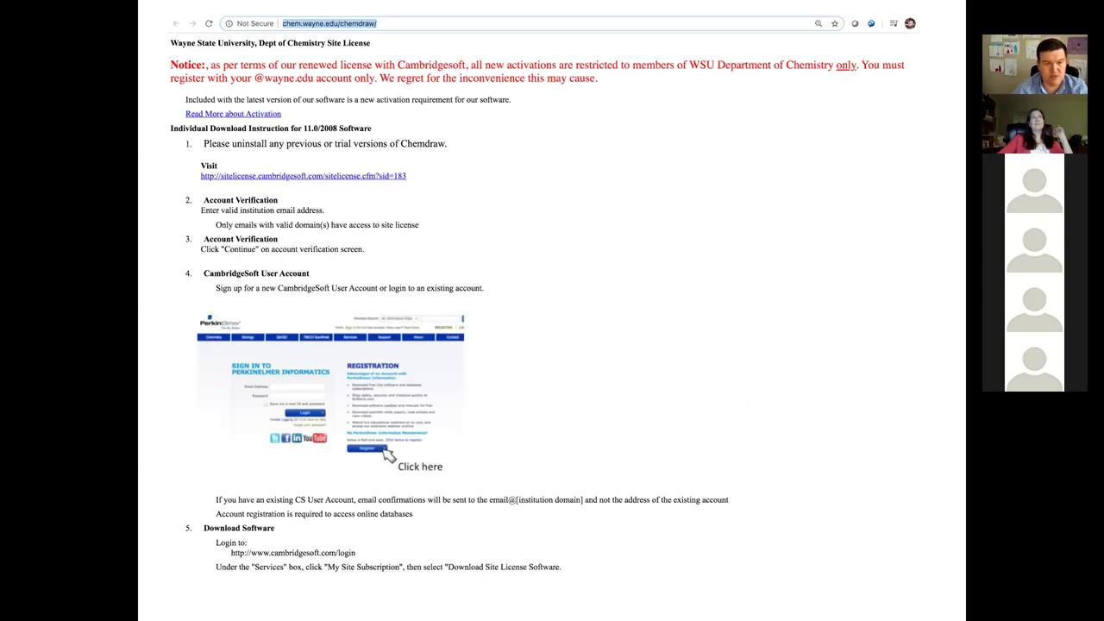
Advance the presentation to the ChemDraw Brief Tutorials slide and switch to ChemDraw Professional.
key(Right)
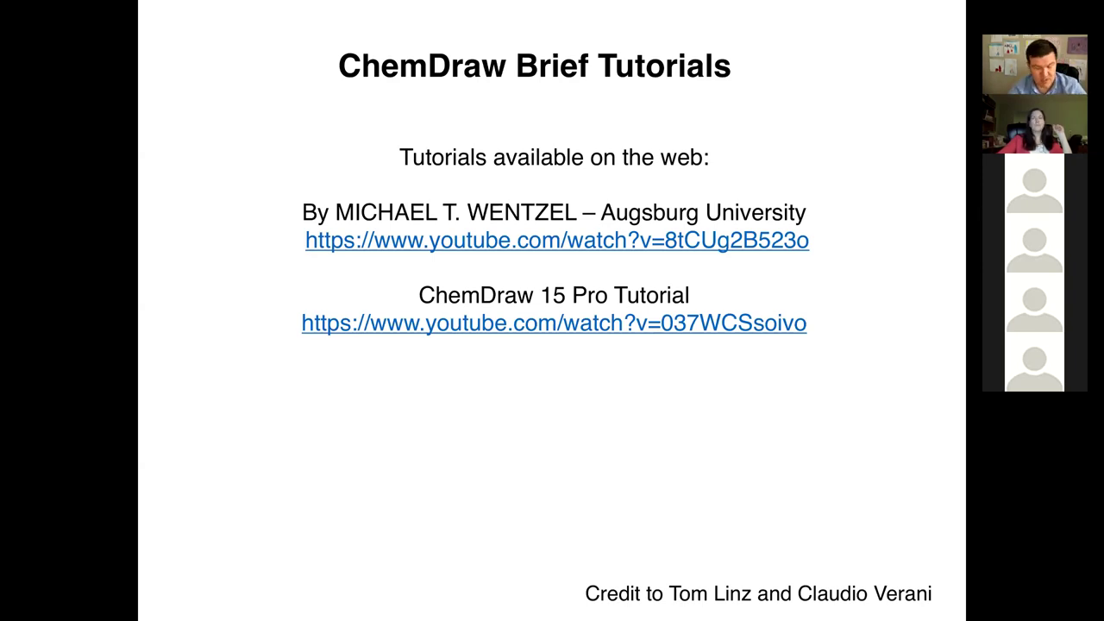
key(super+Tab)
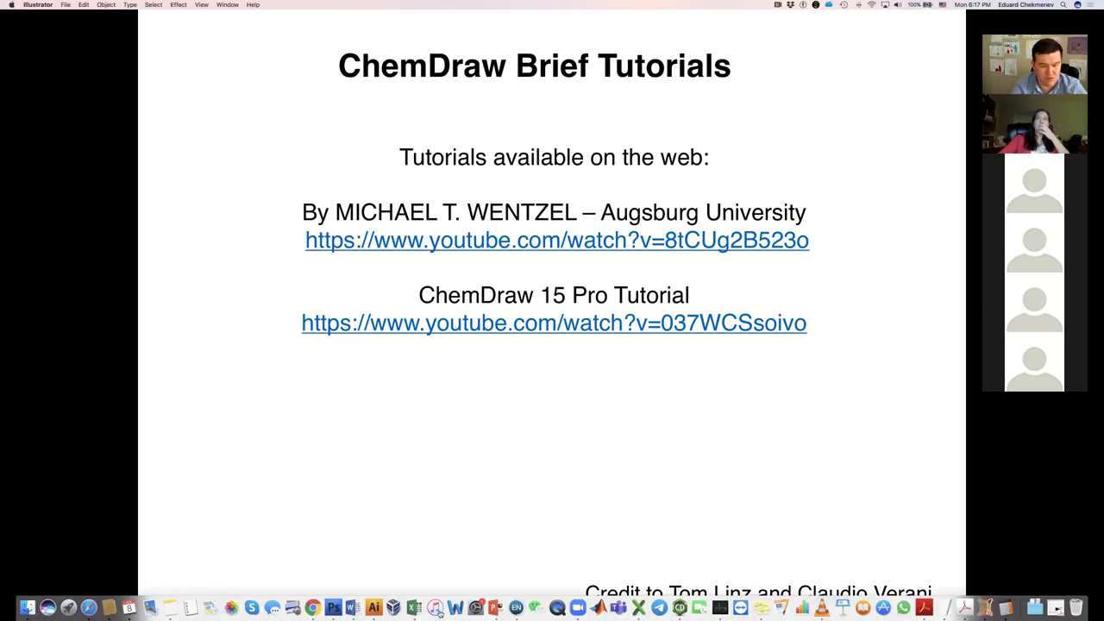
key(super+Tab)
key(super+Tab)
key(super+Tab)
key(super+shift+Tab)
key(super+shift+Tab)
key(super+shift+Tab)
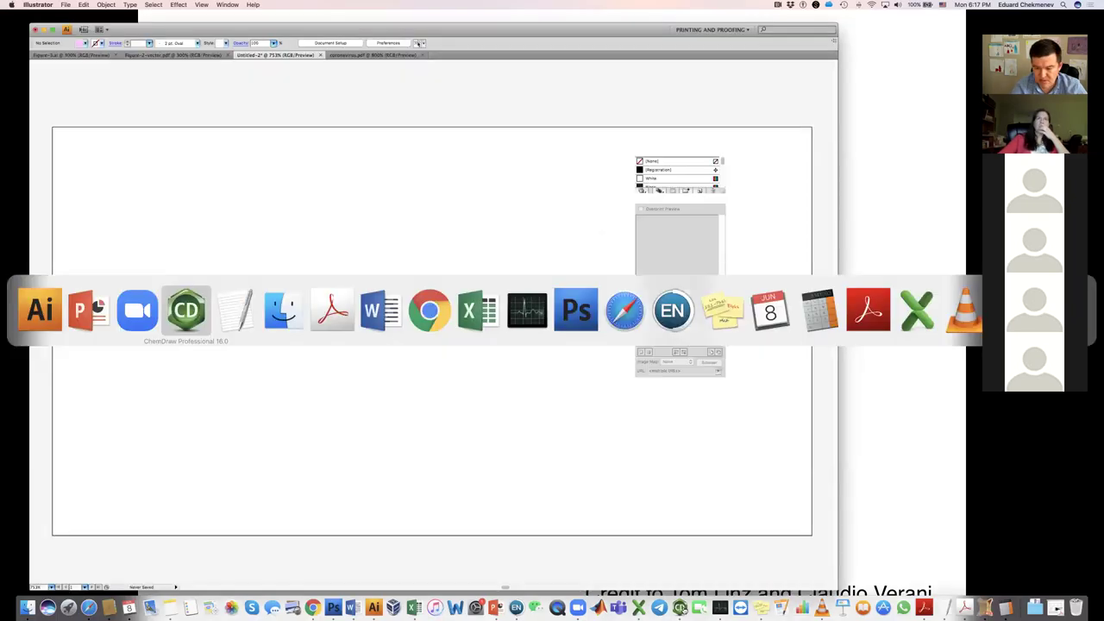
click(679, 609)
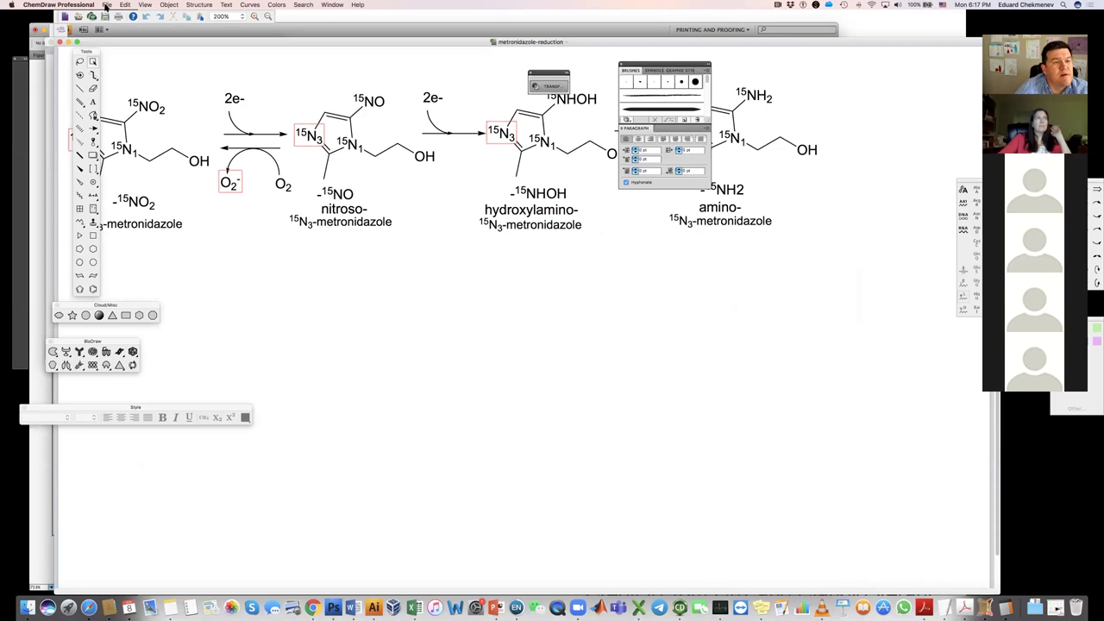
Create a new document and apply the ACS Document 1996 settings to it.
click(106, 5)
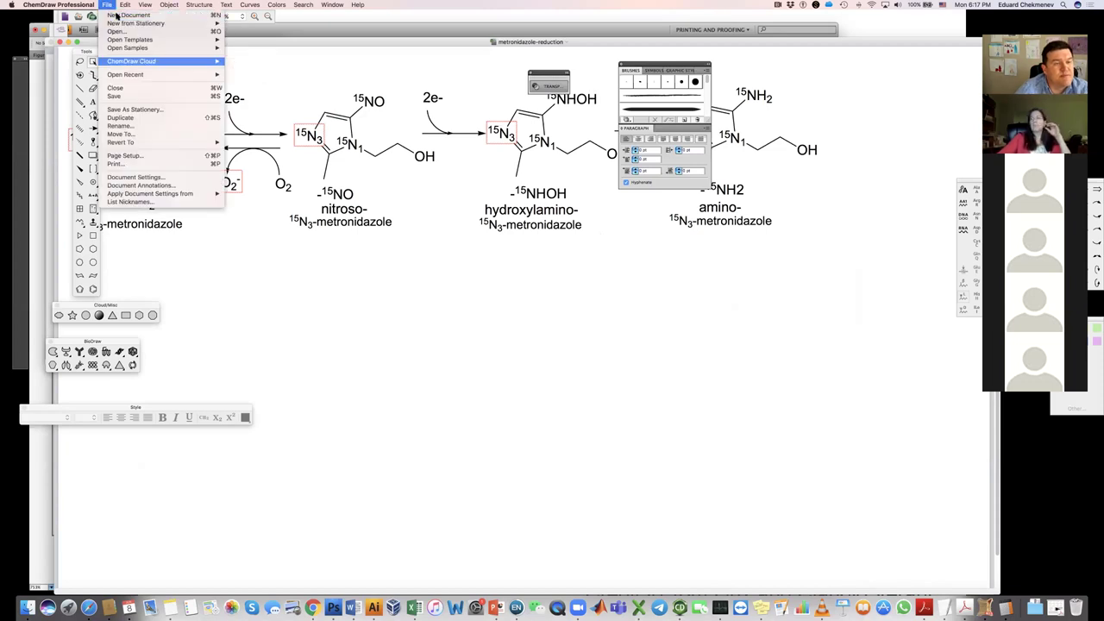
click(117, 15)
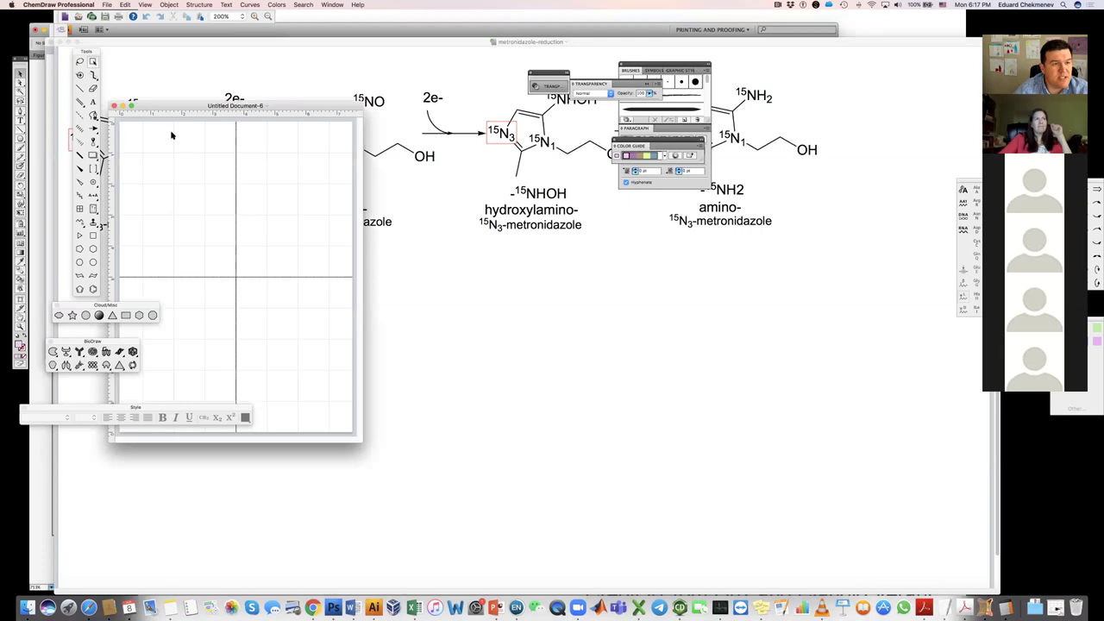
click(107, 5)
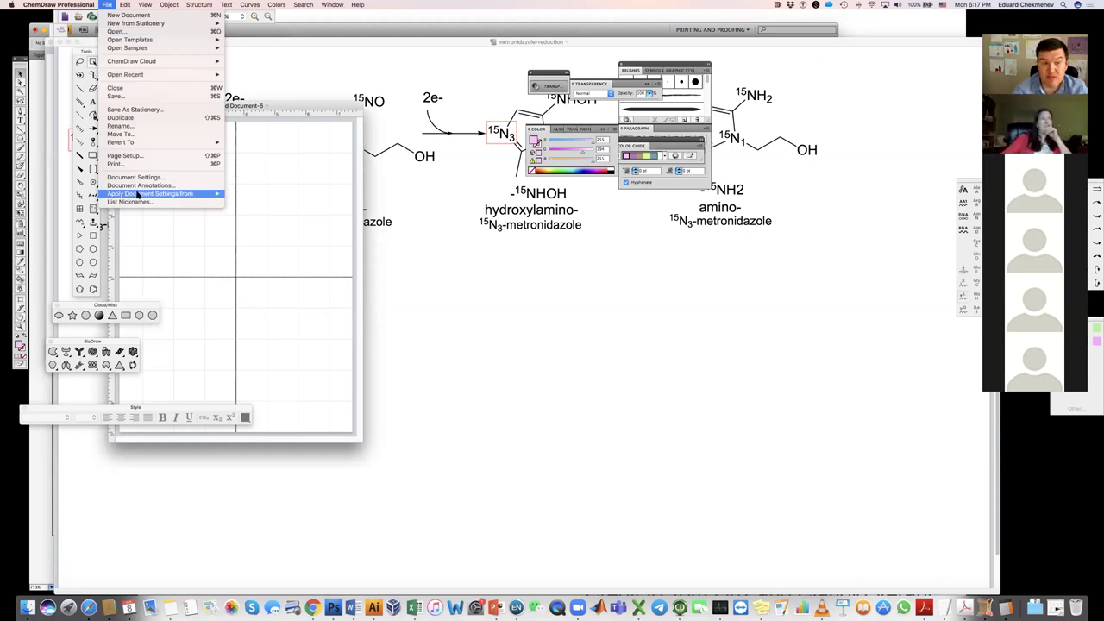
mouse_move(138, 195)
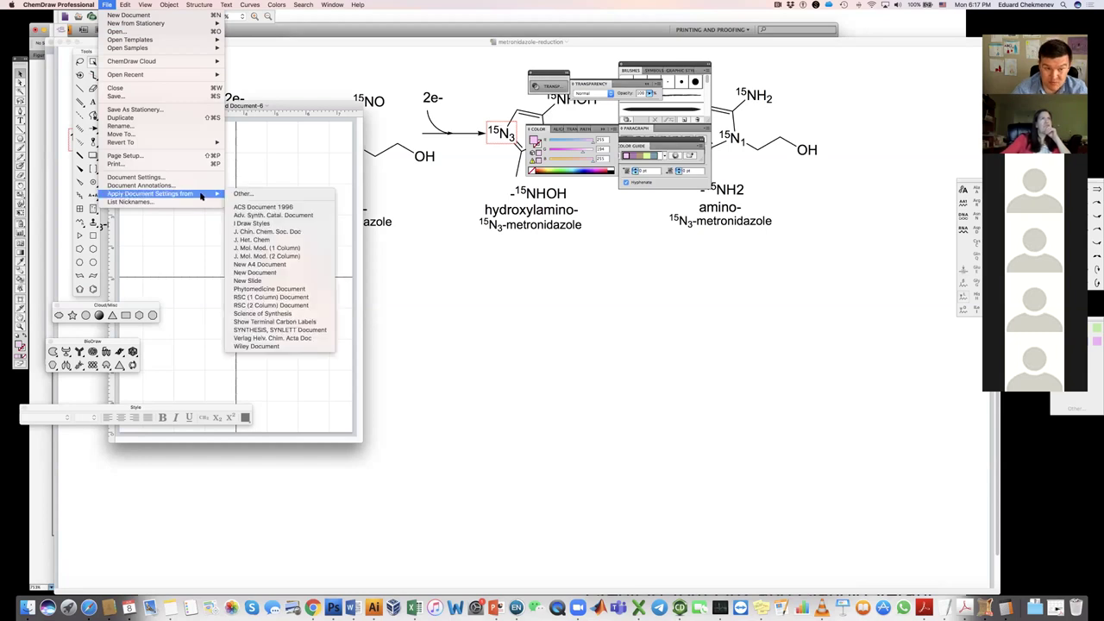
click(249, 208)
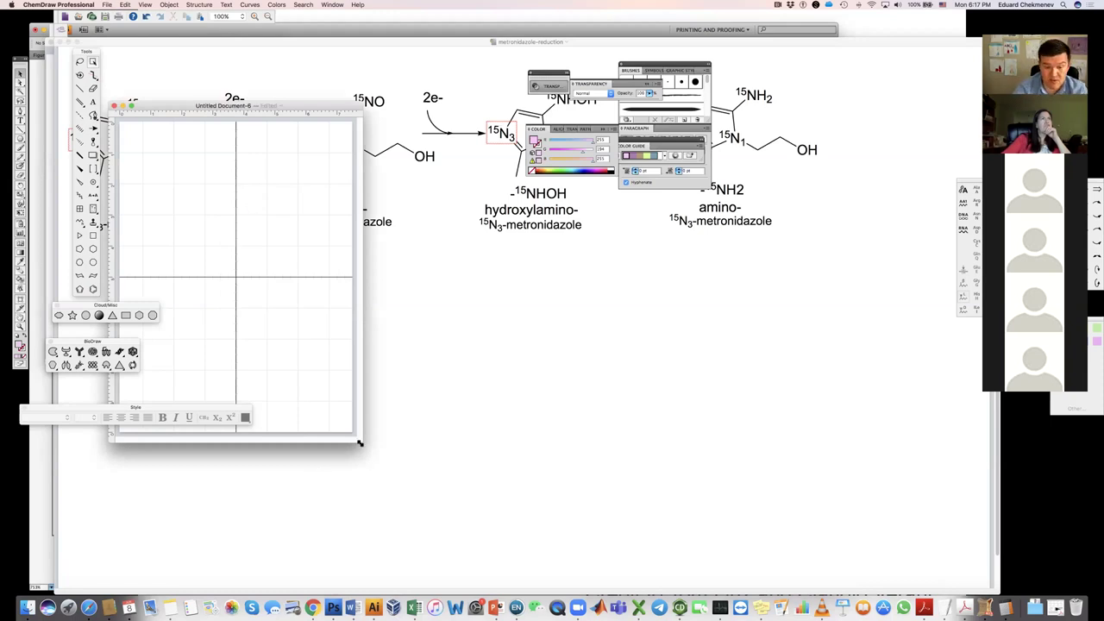
Enlarge the new document's window and set its magnification to 200%.
drag(653, 526, 743, 559)
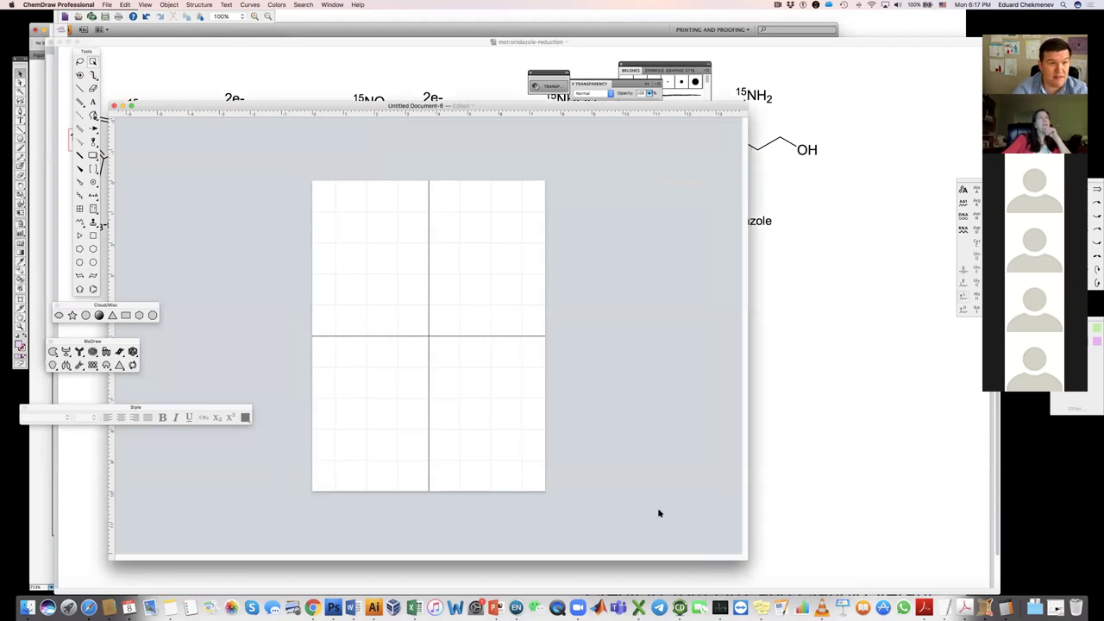
click(231, 16)
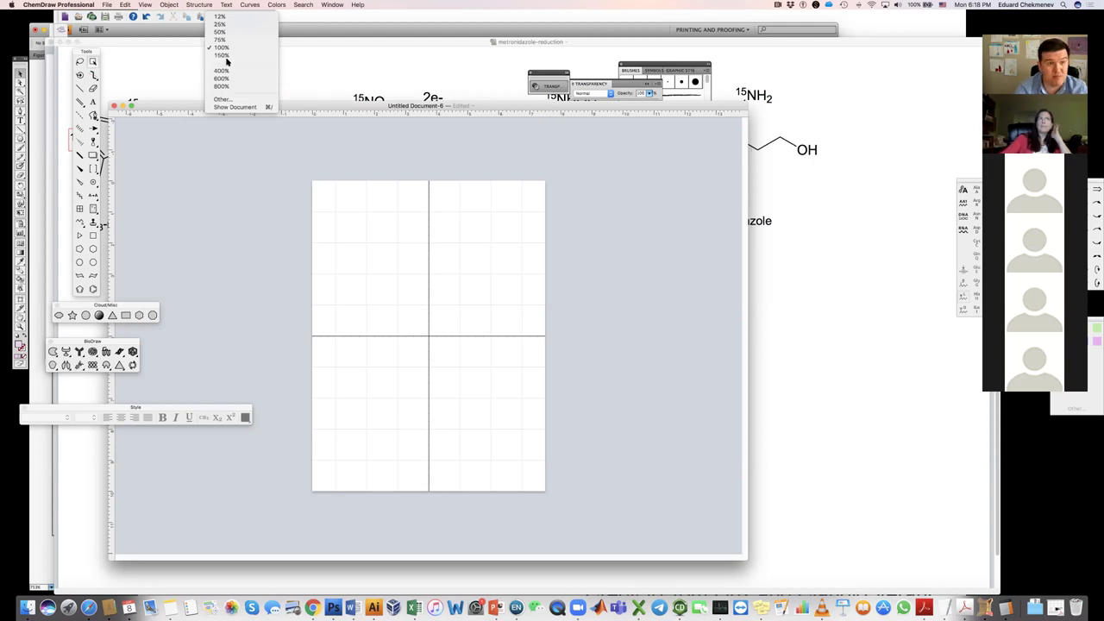
click(224, 25)
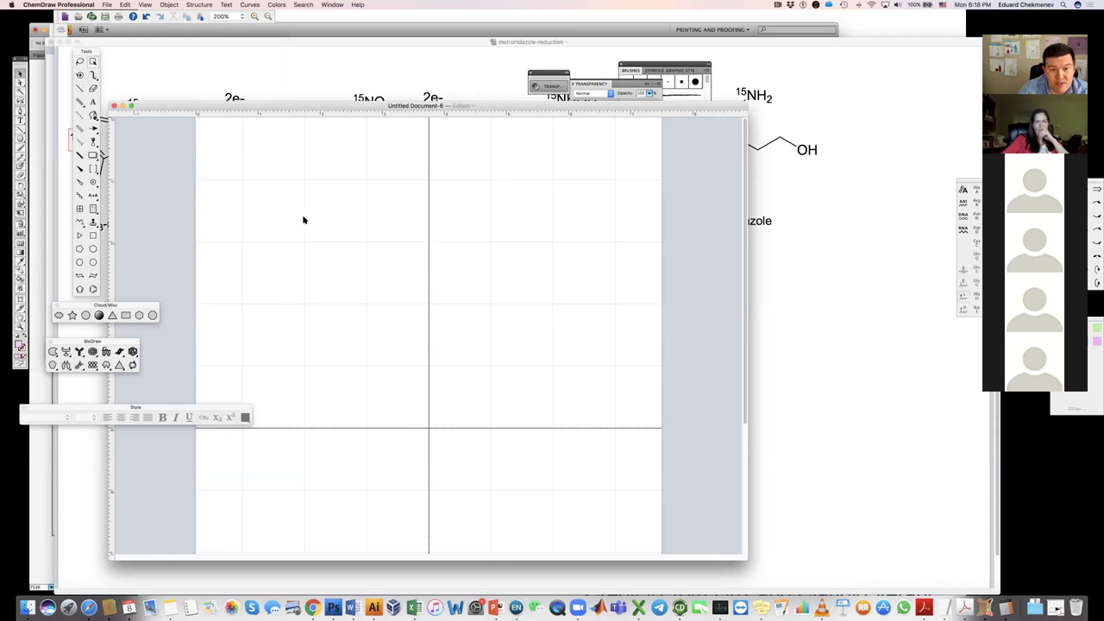
Draw a single bond with a benzene ring on its lower end and a double bond and a methyl branch on its upper end.
drag(304, 218, 328, 239)
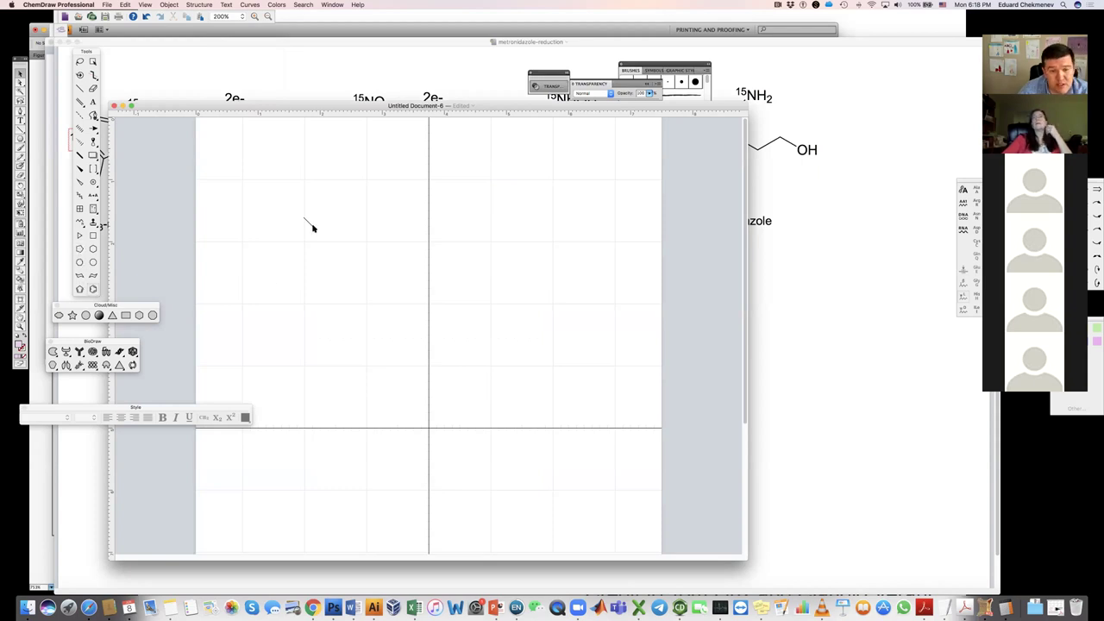
drag(314, 227, 315, 240)
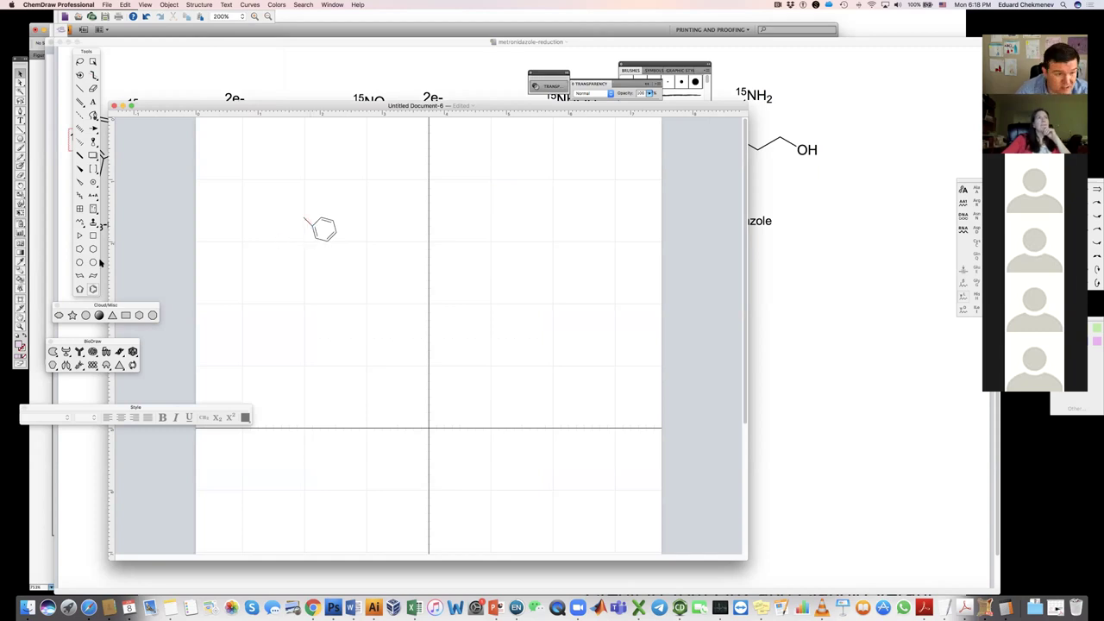
click(80, 101)
drag(304, 217, 290, 228)
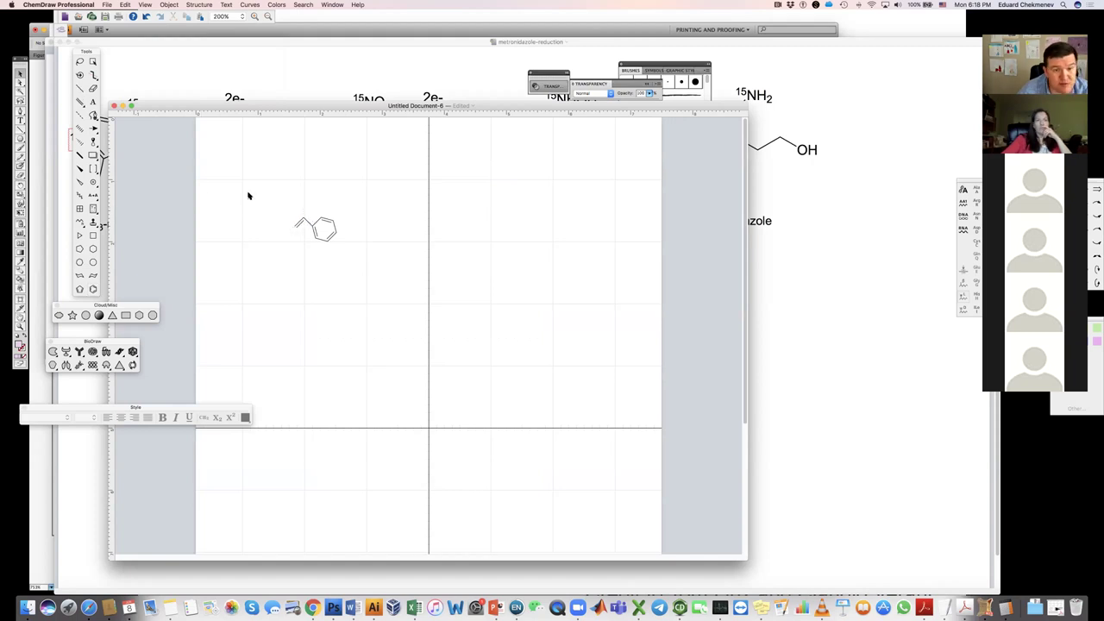
drag(303, 220, 304, 199)
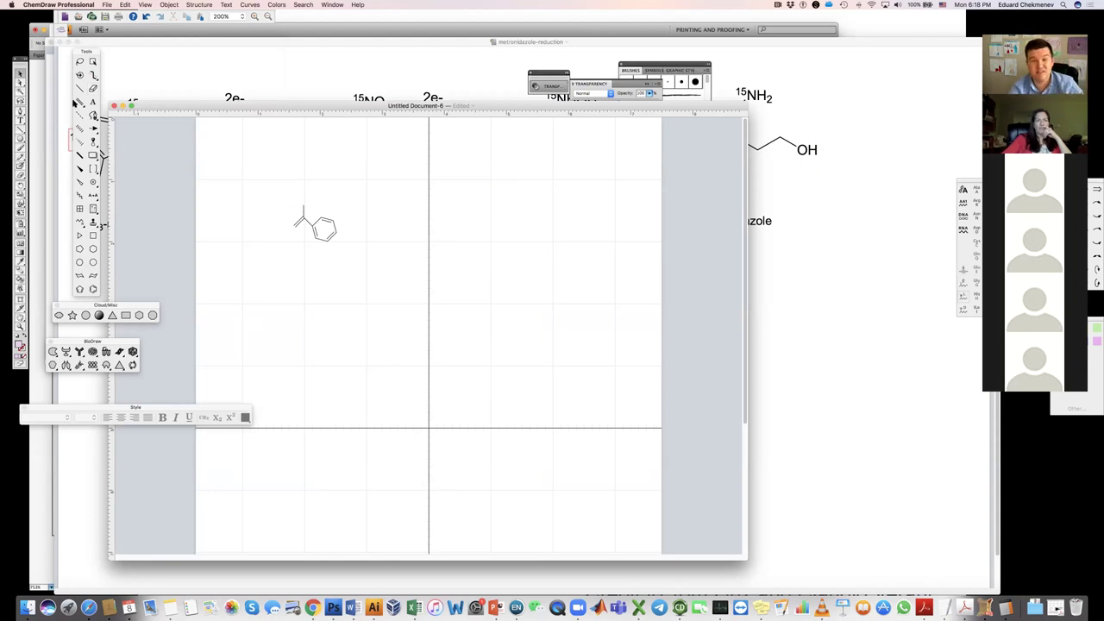
Set the magnification to 400% and select part of the molecule with the Lasso.
click(239, 17)
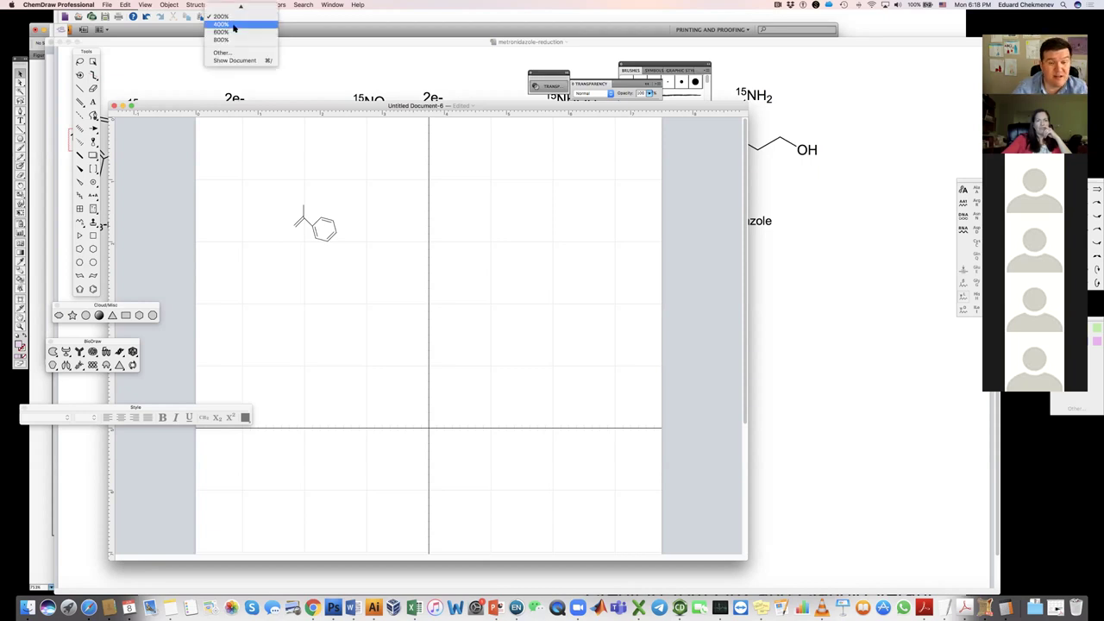
click(233, 27)
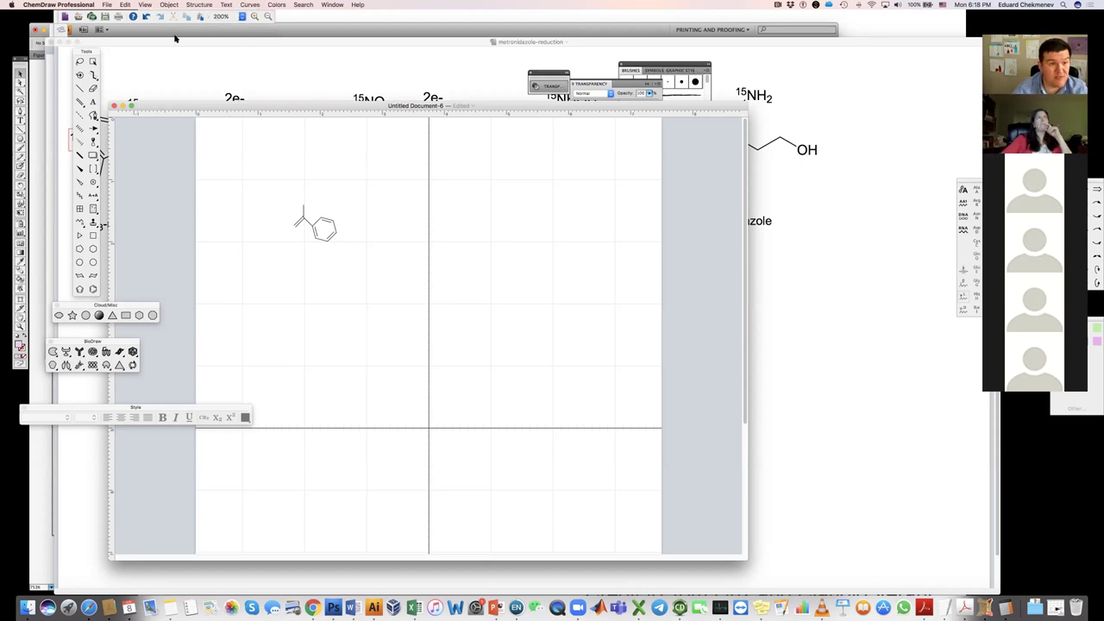
click(80, 62)
click(80, 62)
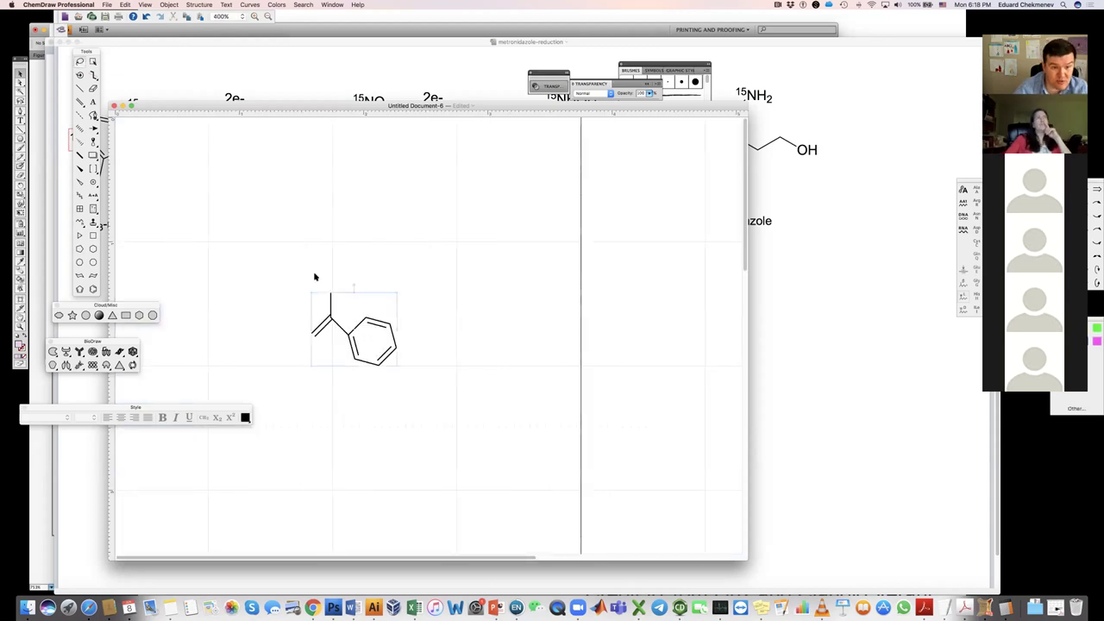
mouse_move(285, 248)
mouse_down()
mouse_move(440, 396)
mouse_move(323, 405)
mouse_up()
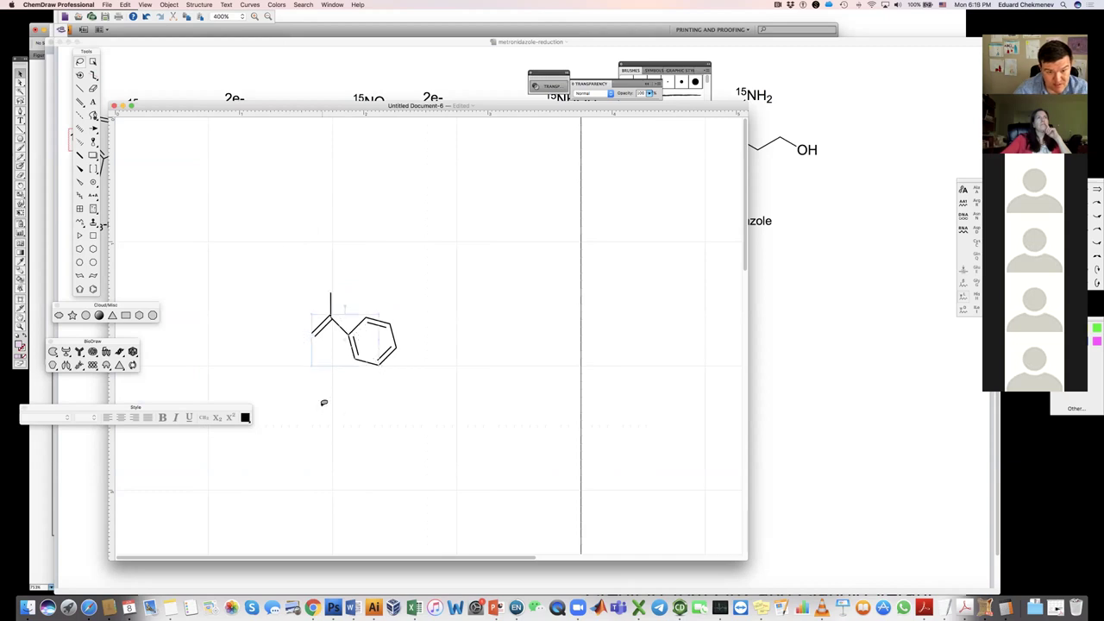
Select the whole molecule and apply Clean Up Structure to it.
click(93, 61)
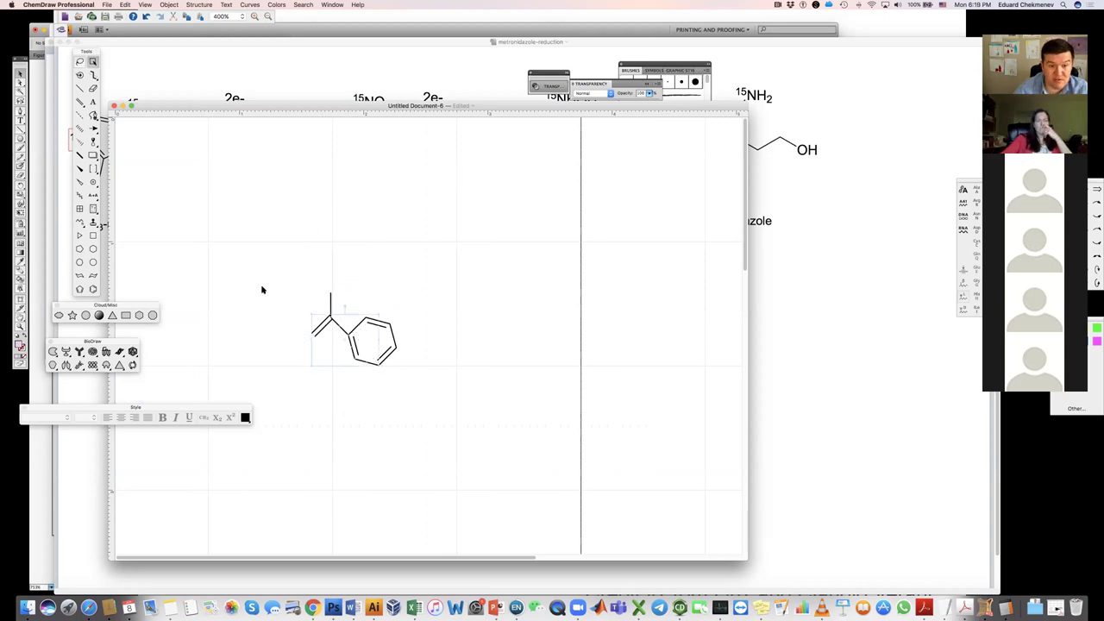
click(448, 411)
key(super+a)
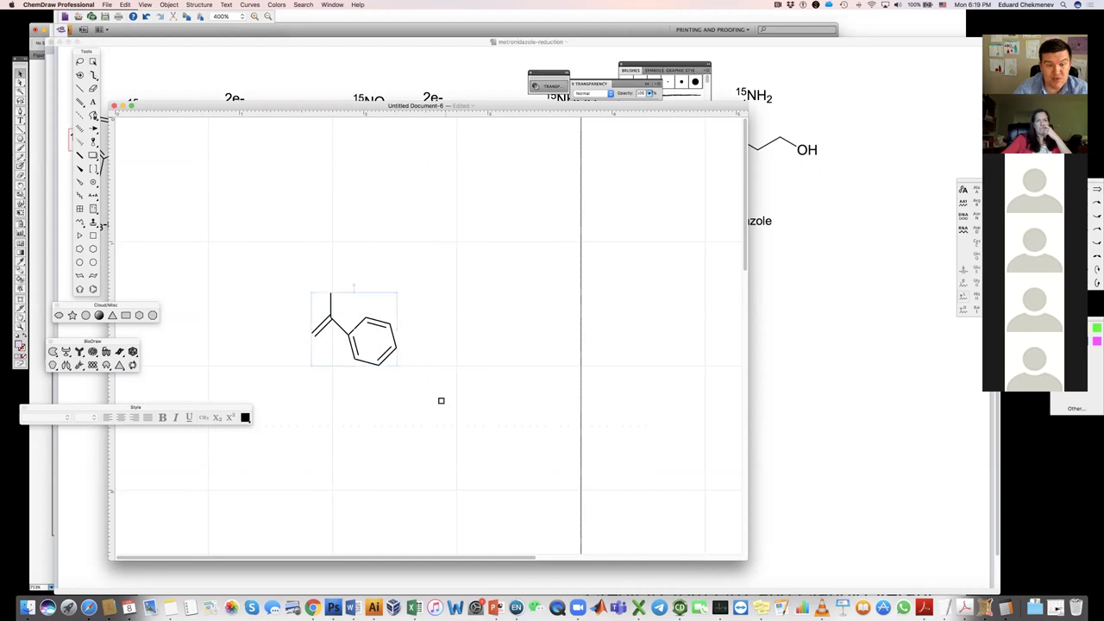
click(197, 5)
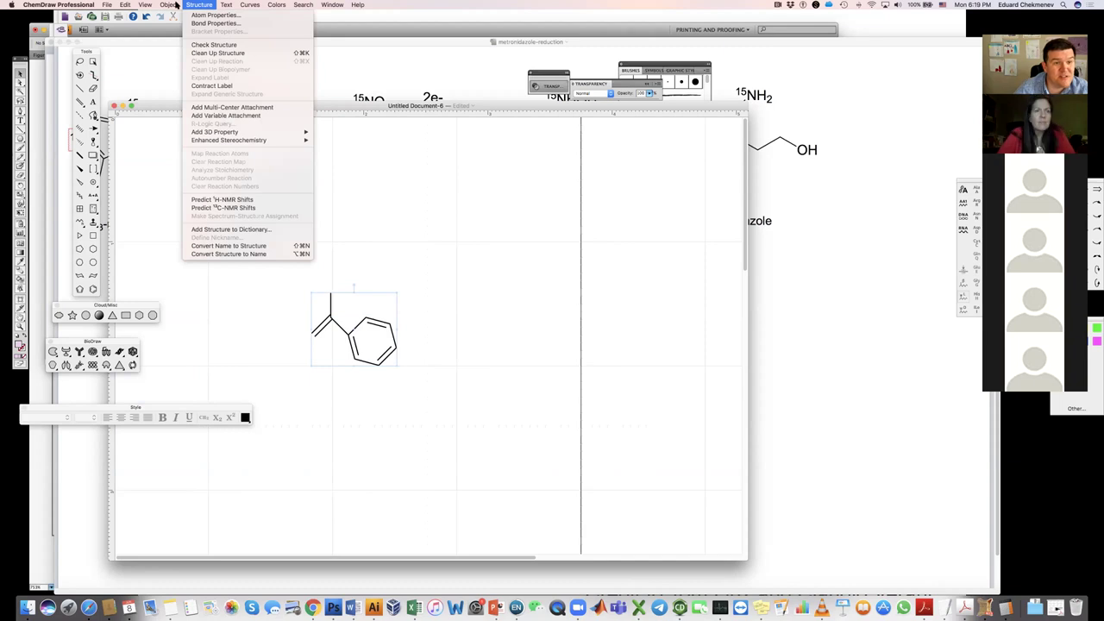
mouse_move(174, 6)
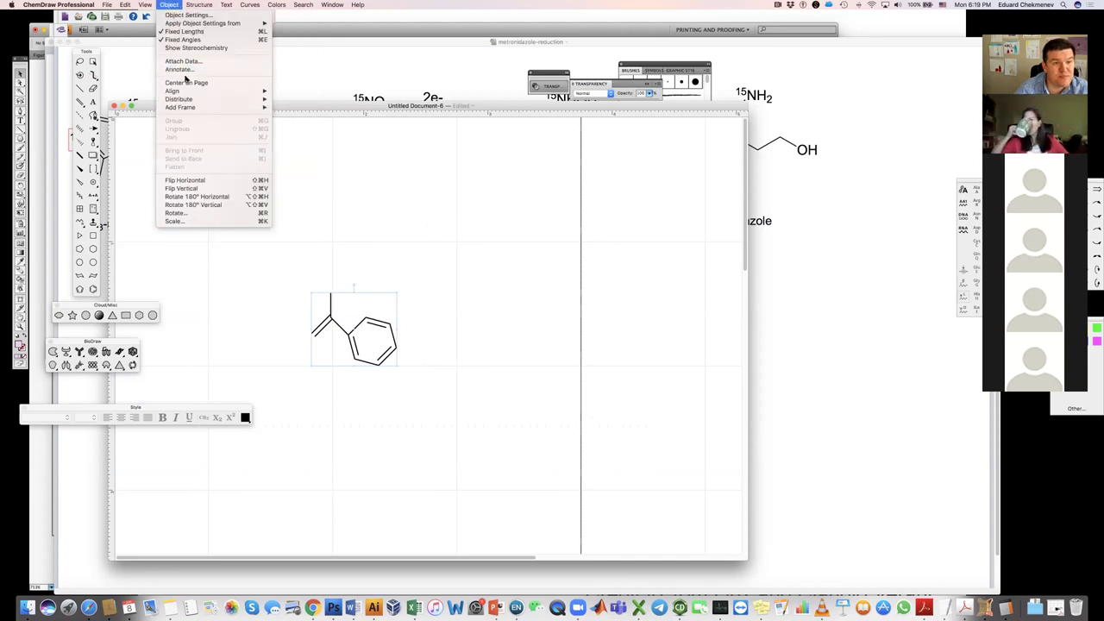
mouse_move(187, 90)
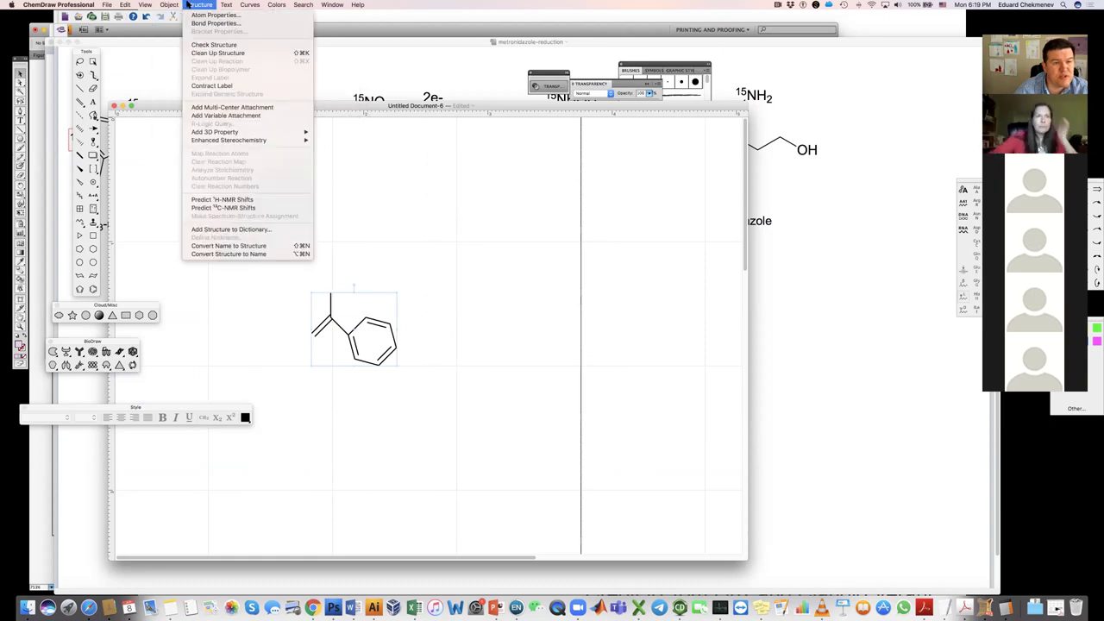
click(201, 53)
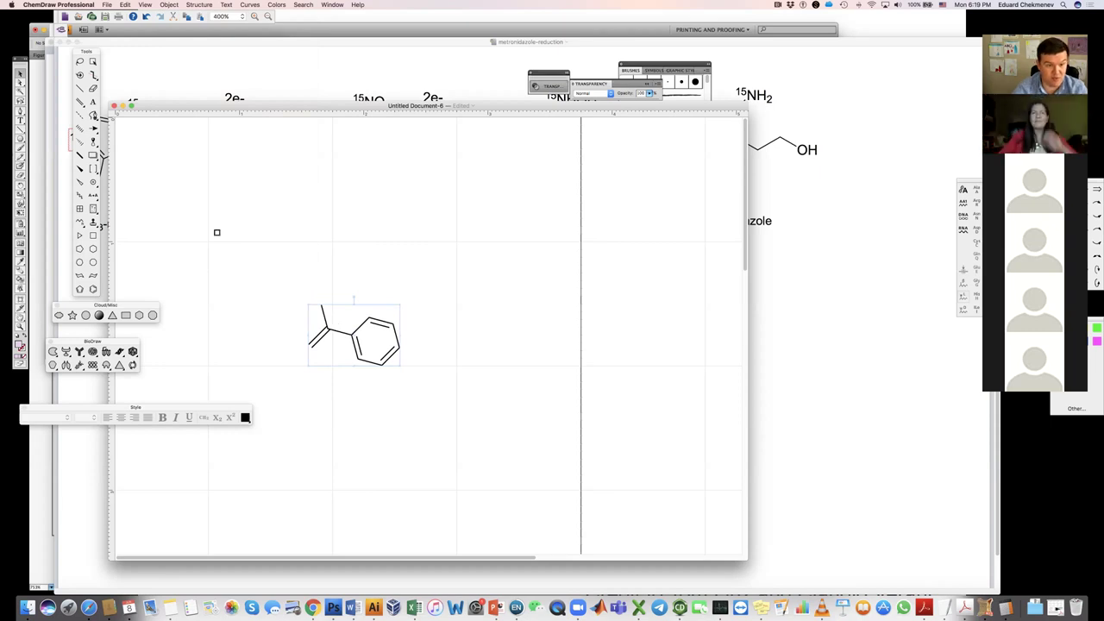
click(155, 159)
Draw a straight horizontal reaction arrow pointing away from the benzene ring, replacing the first attempt.
click(93, 129)
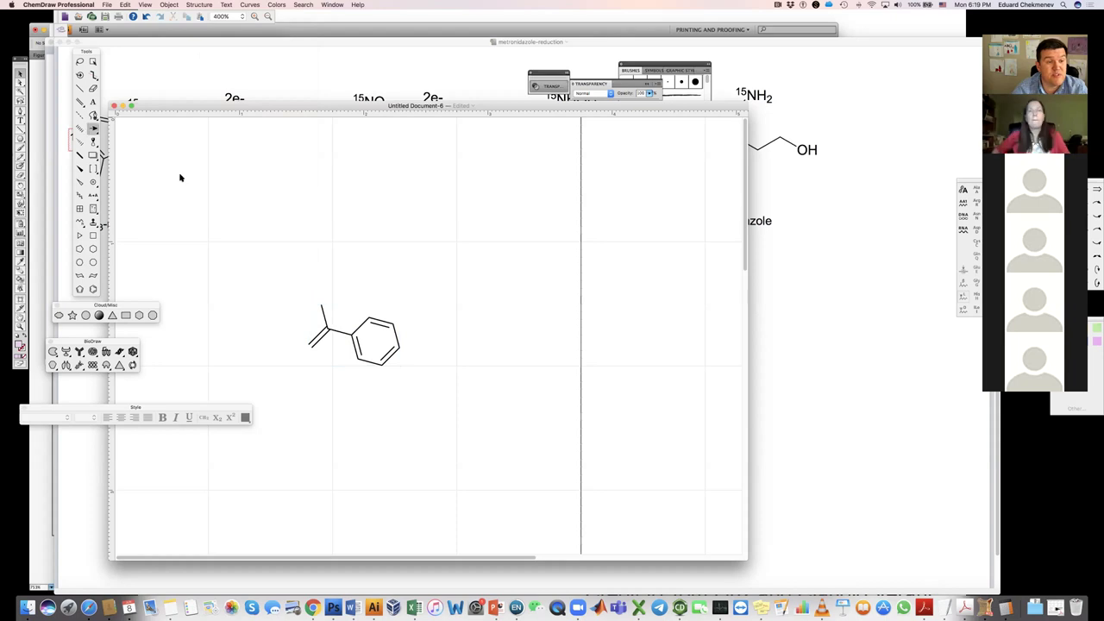
drag(424, 343, 493, 343)
key(super+z)
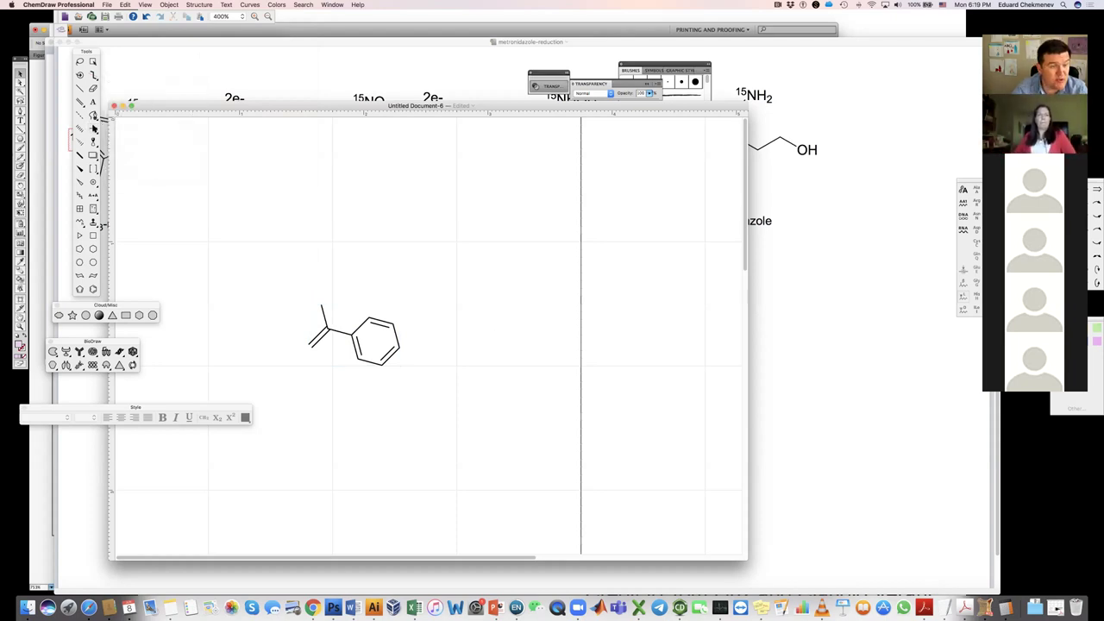
drag(431, 338, 515, 338)
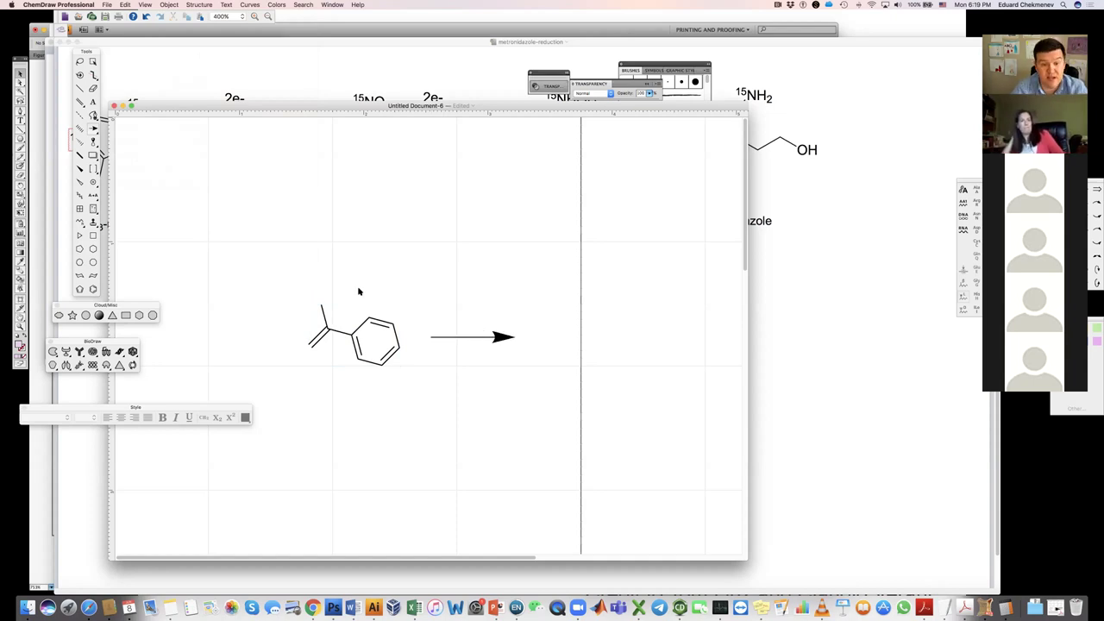
Copy the molecule and place the duplicate beyond the arrowhead, slightly higher than the original.
drag(253, 264, 425, 396)
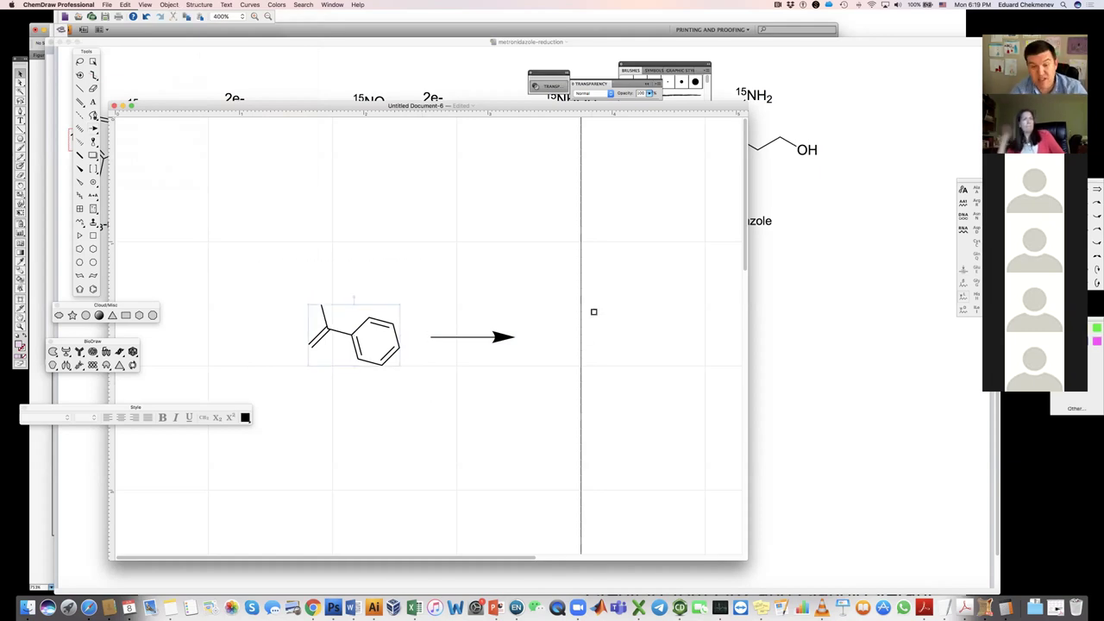
key(super+v)
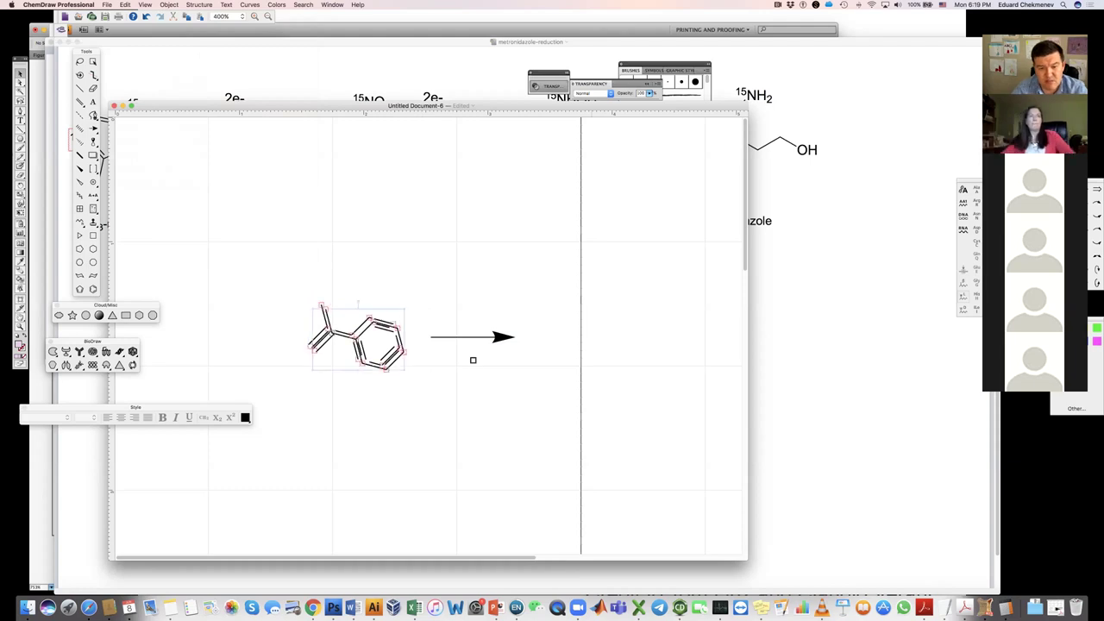
drag(377, 326, 640, 276)
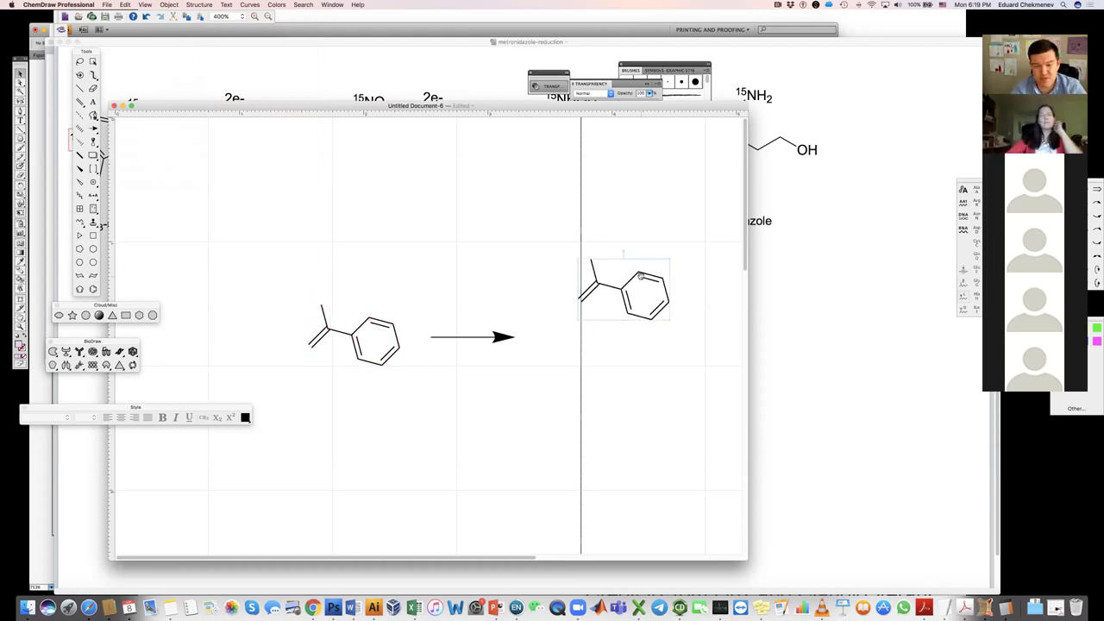
Select both molecules, without the reaction arrow, and align them by their bottom edges.
click(284, 268)
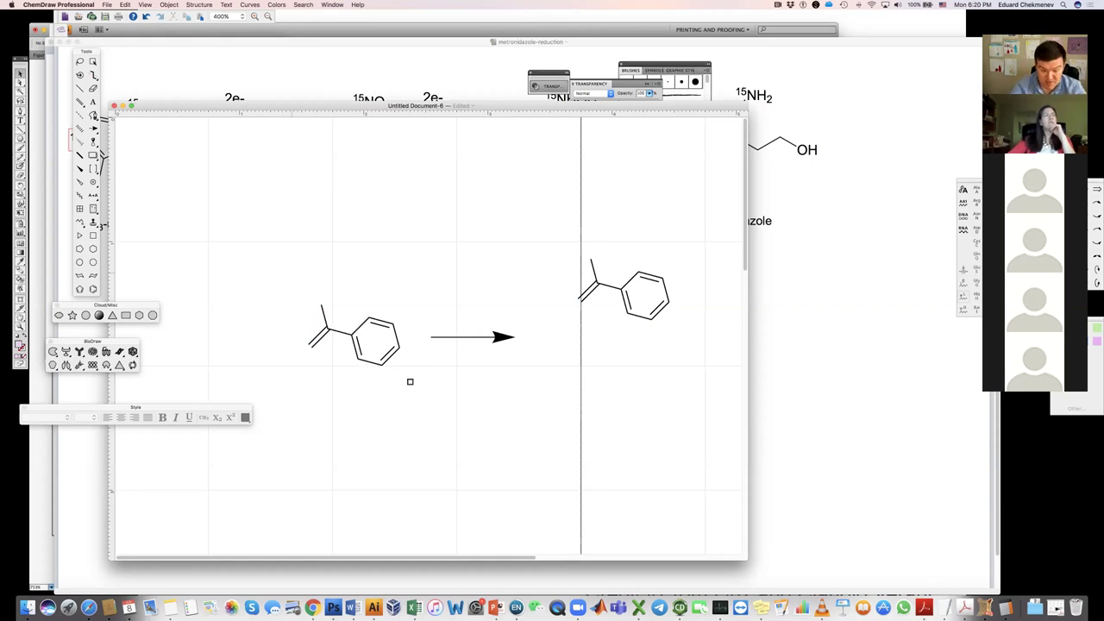
drag(291, 271, 415, 381)
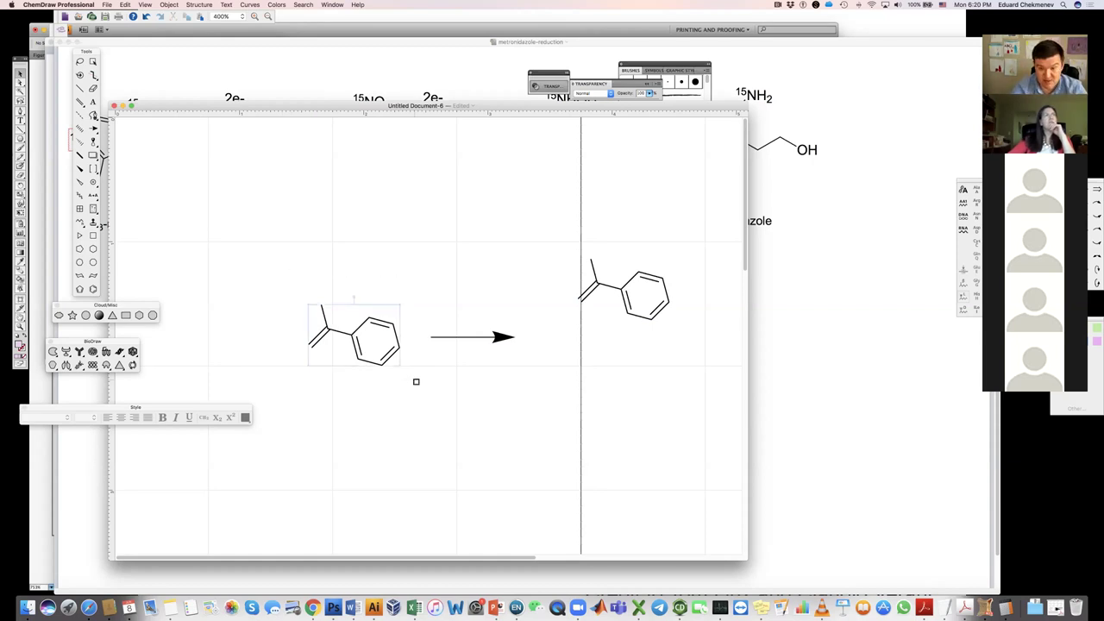
drag(578, 213, 676, 335)
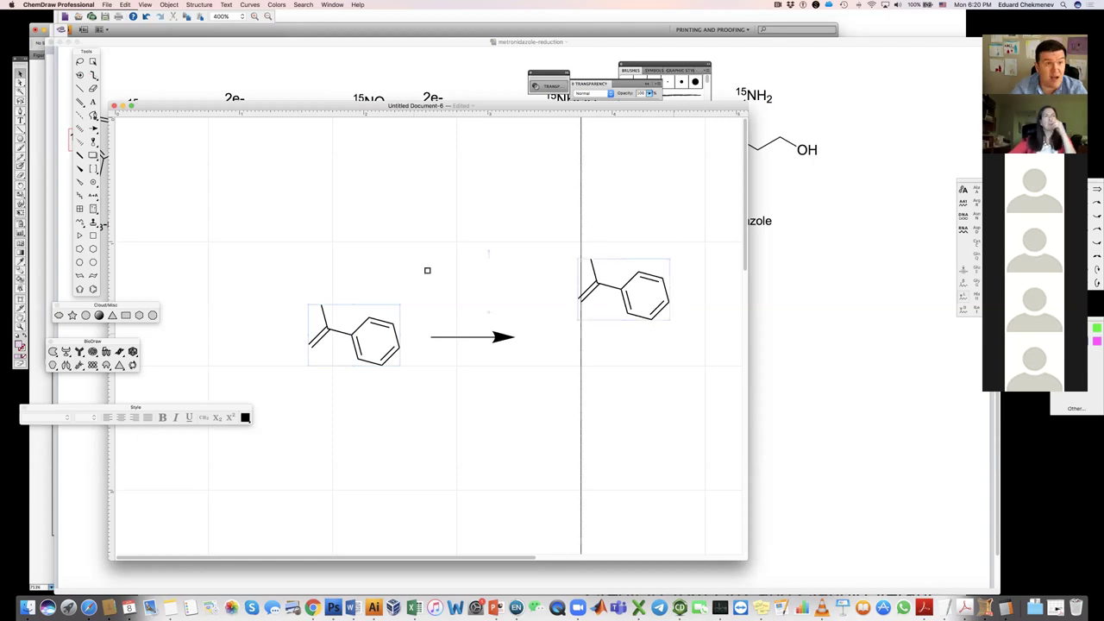
click(166, 5)
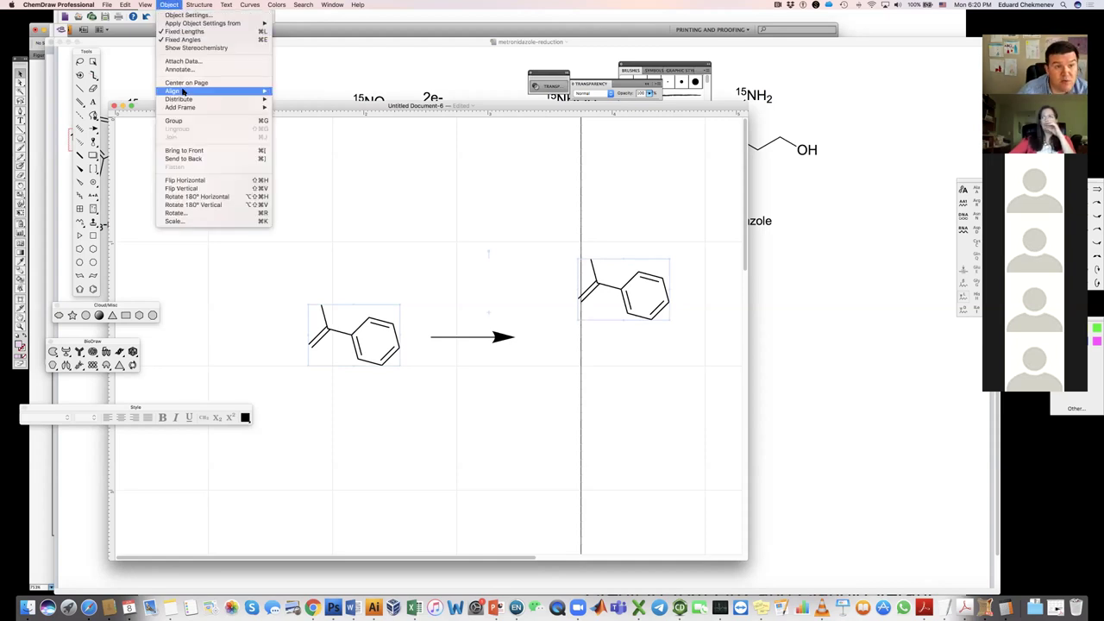
mouse_move(183, 92)
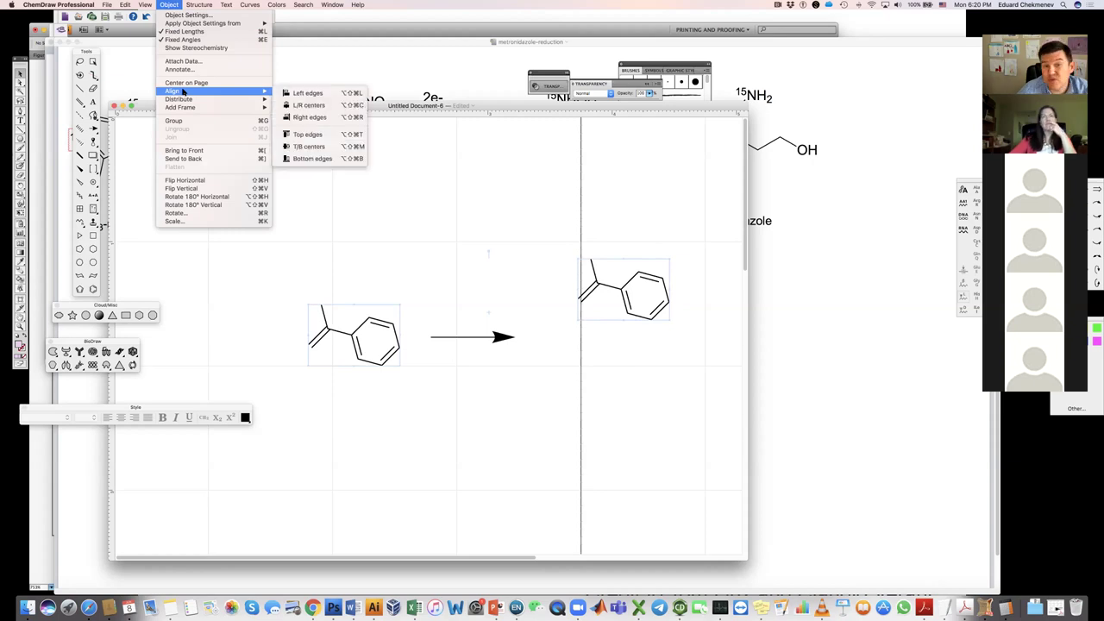
click(315, 159)
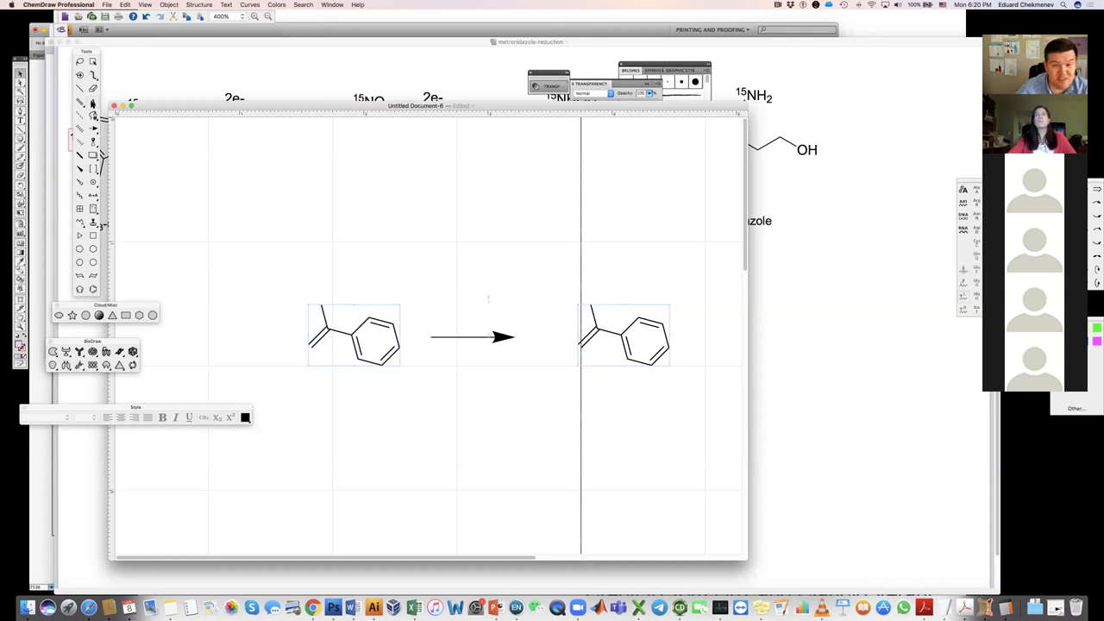
Colour the methyl bond of the starting molecule, before the reaction arrow, red.
click(92, 64)
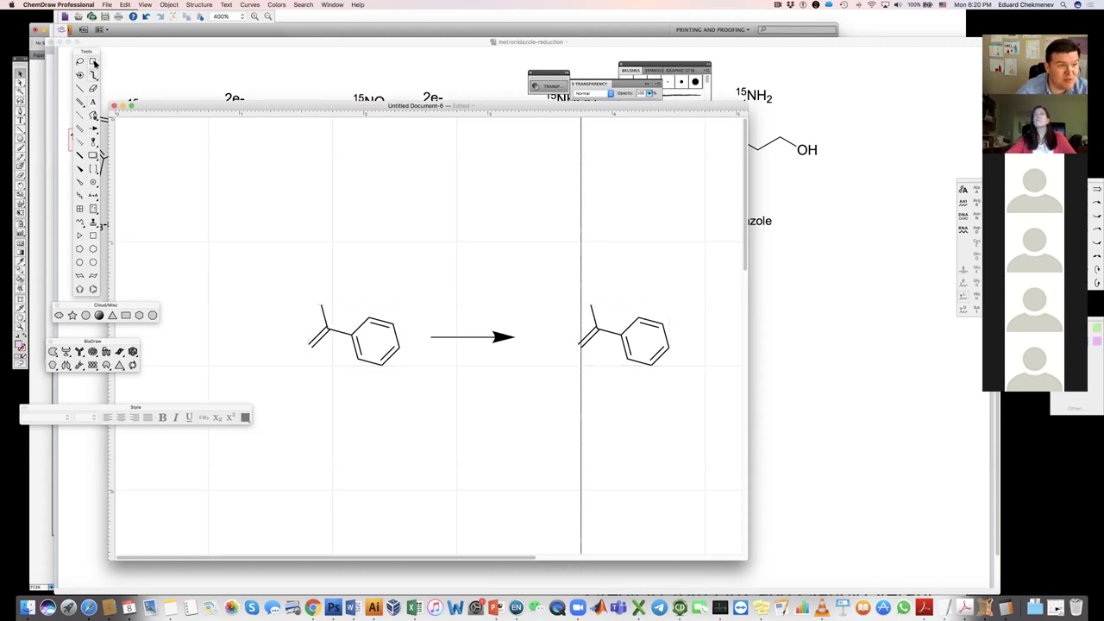
click(323, 315)
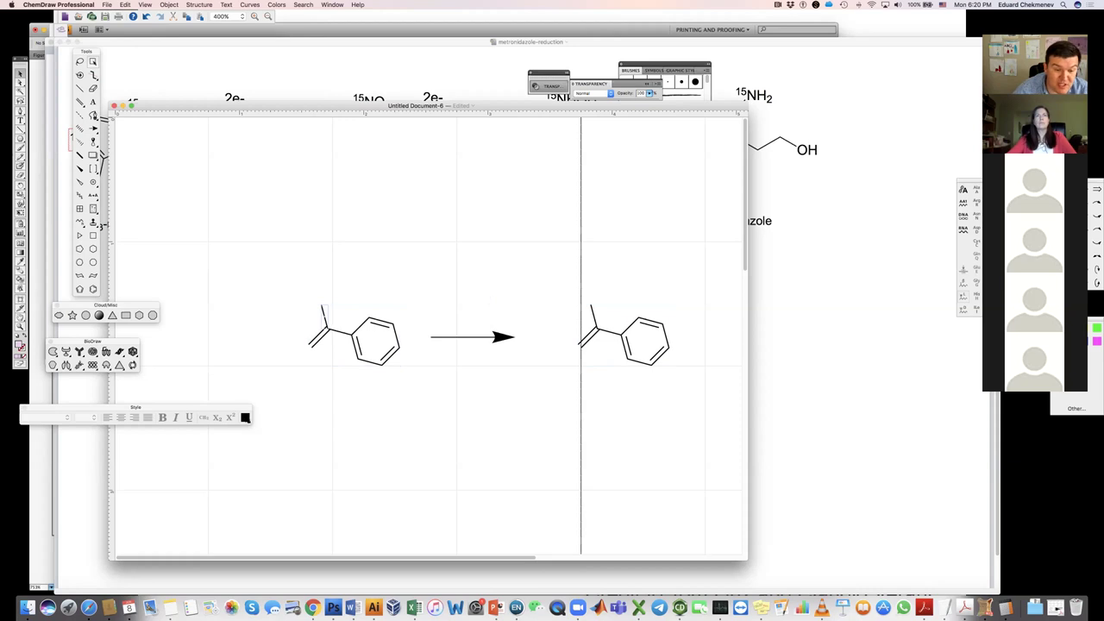
click(245, 417)
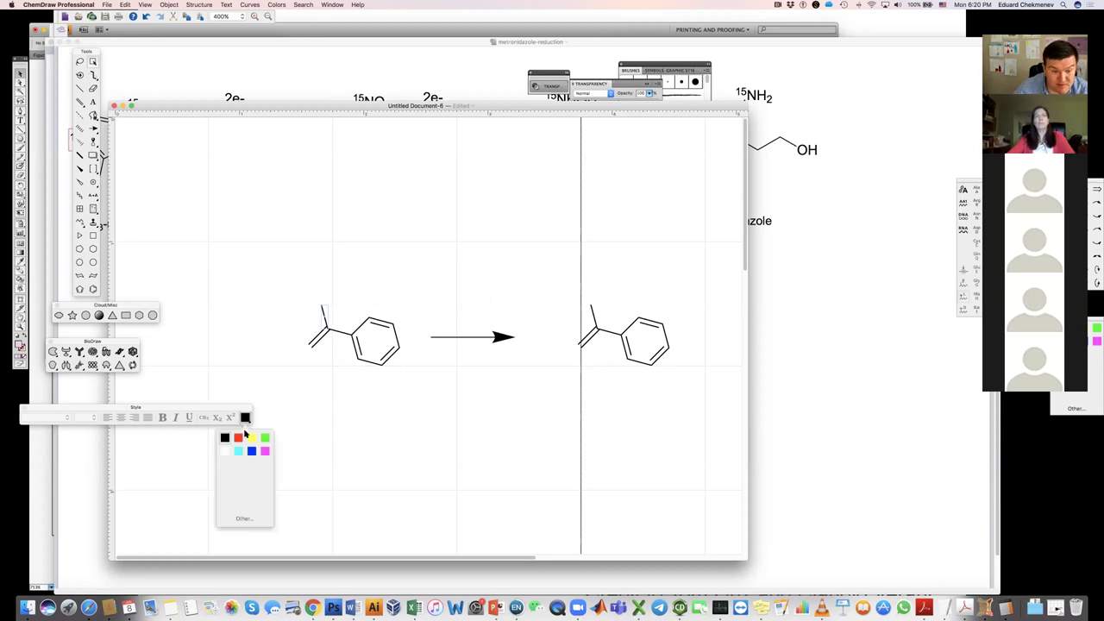
click(238, 438)
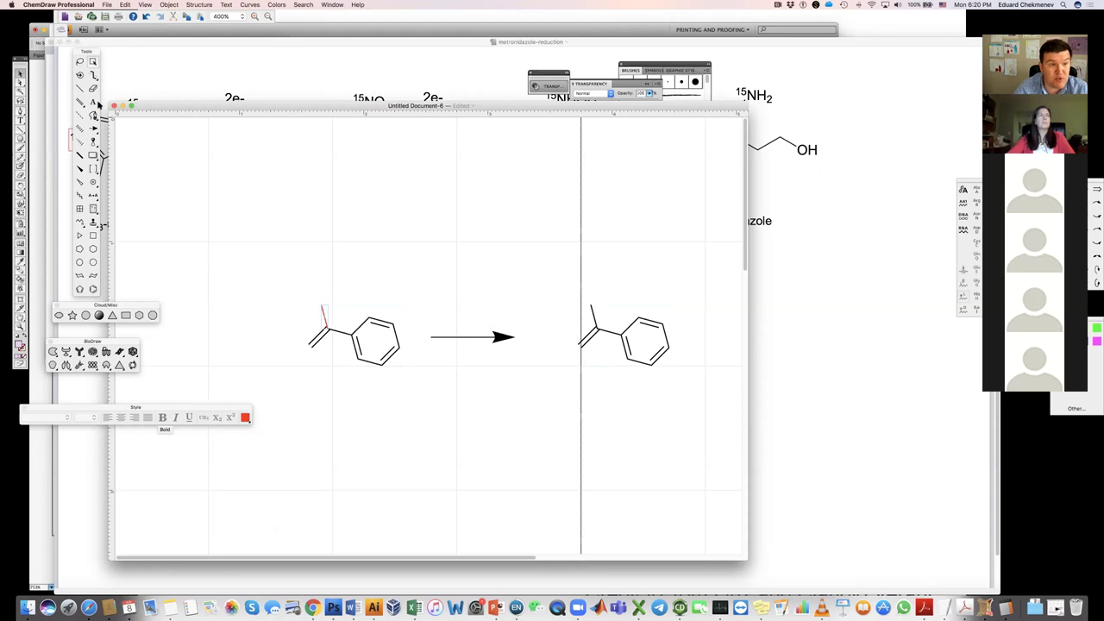
Add an H atom label at the free end of the red bond.
click(321, 304)
text(H)
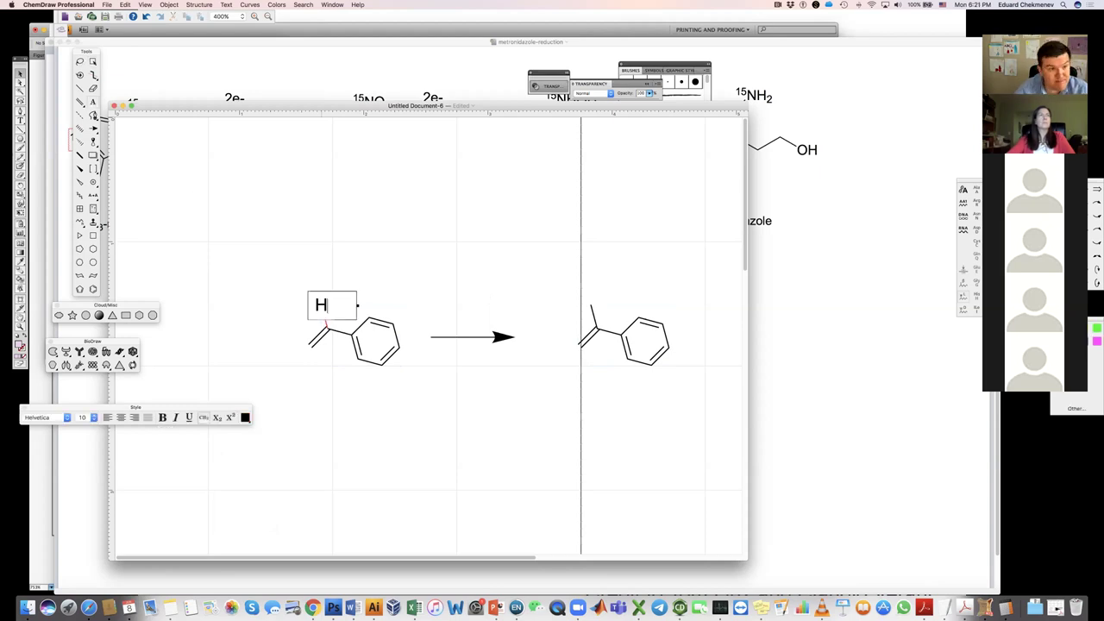
click(93, 62)
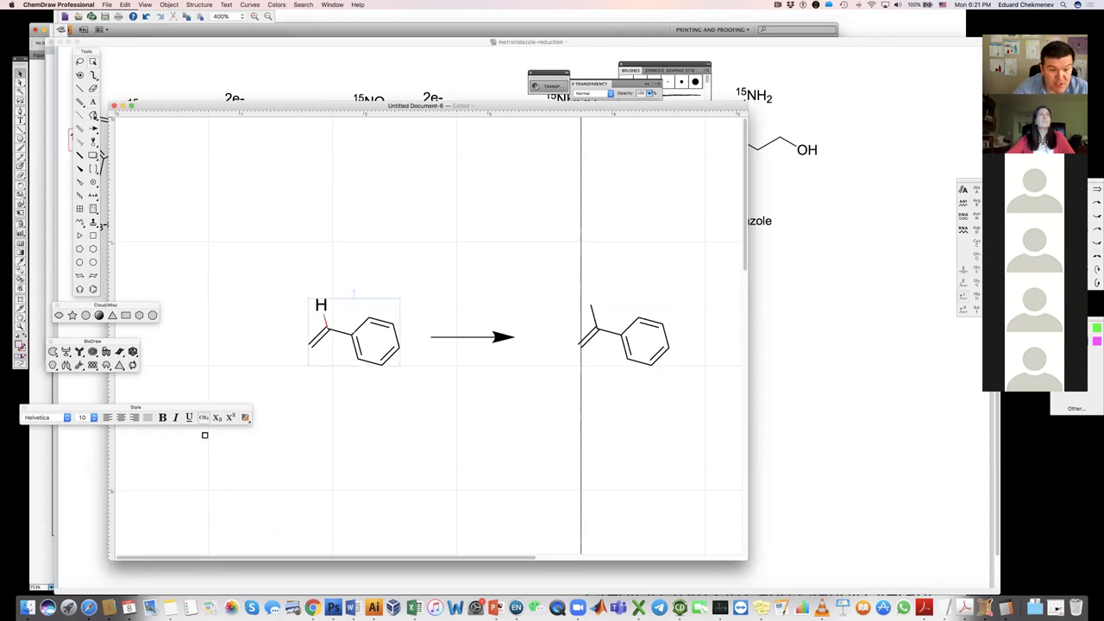
Format the H label on the red bond as bold and colour it blue.
click(93, 102)
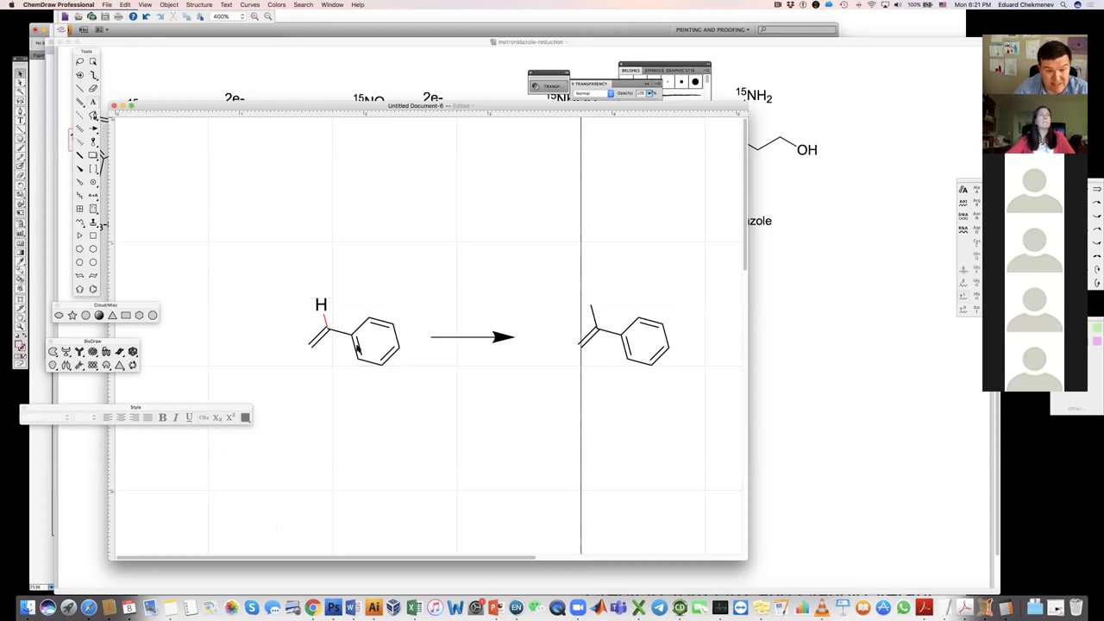
click(320, 304)
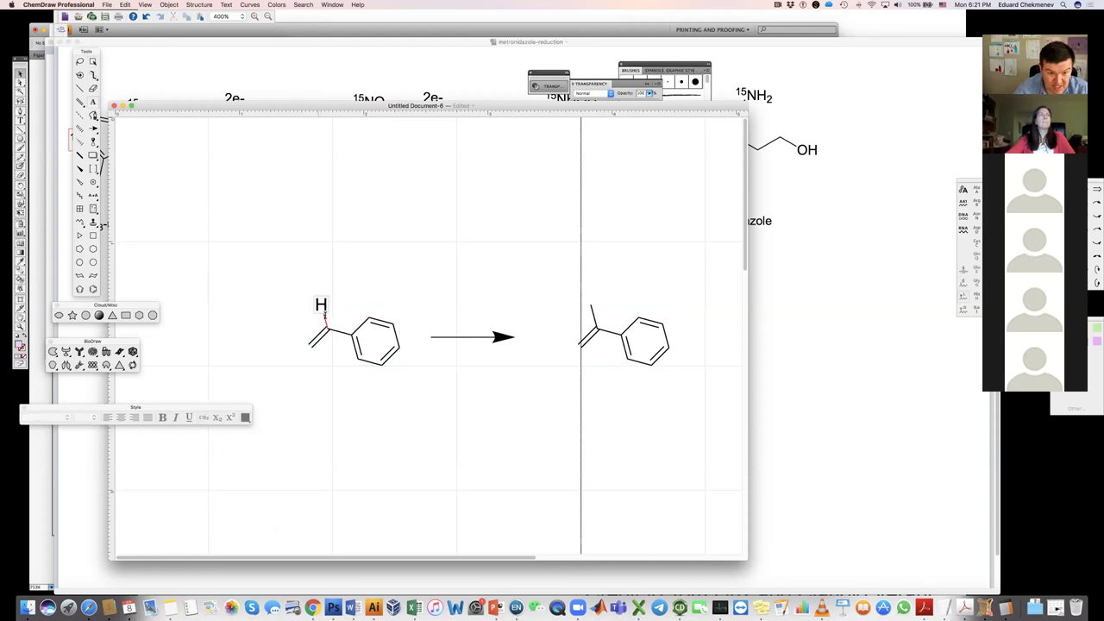
click(320, 305)
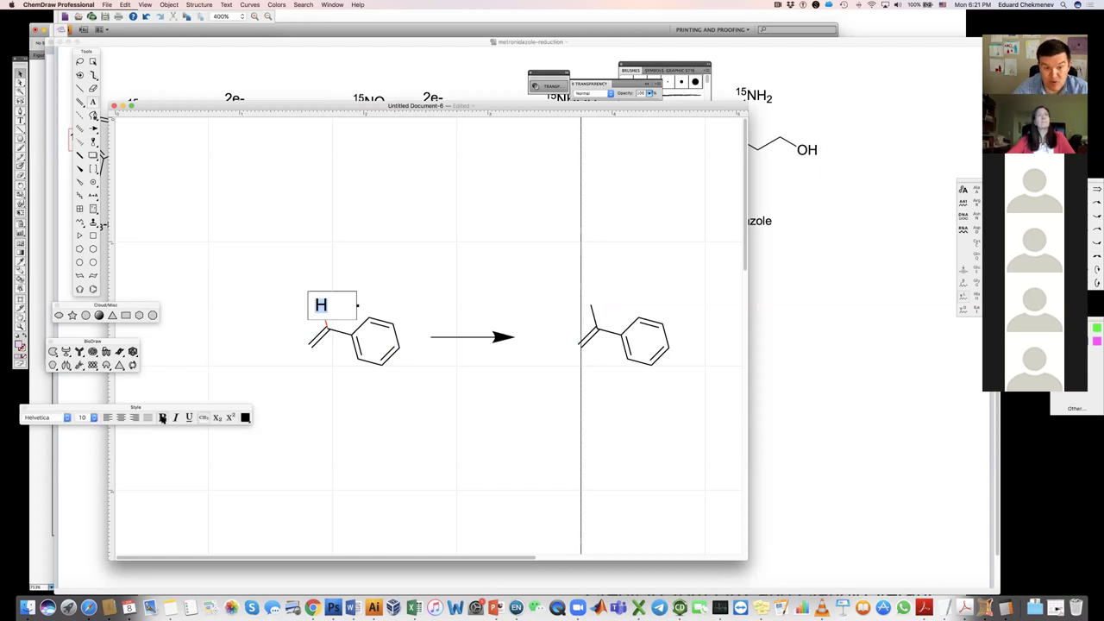
click(163, 417)
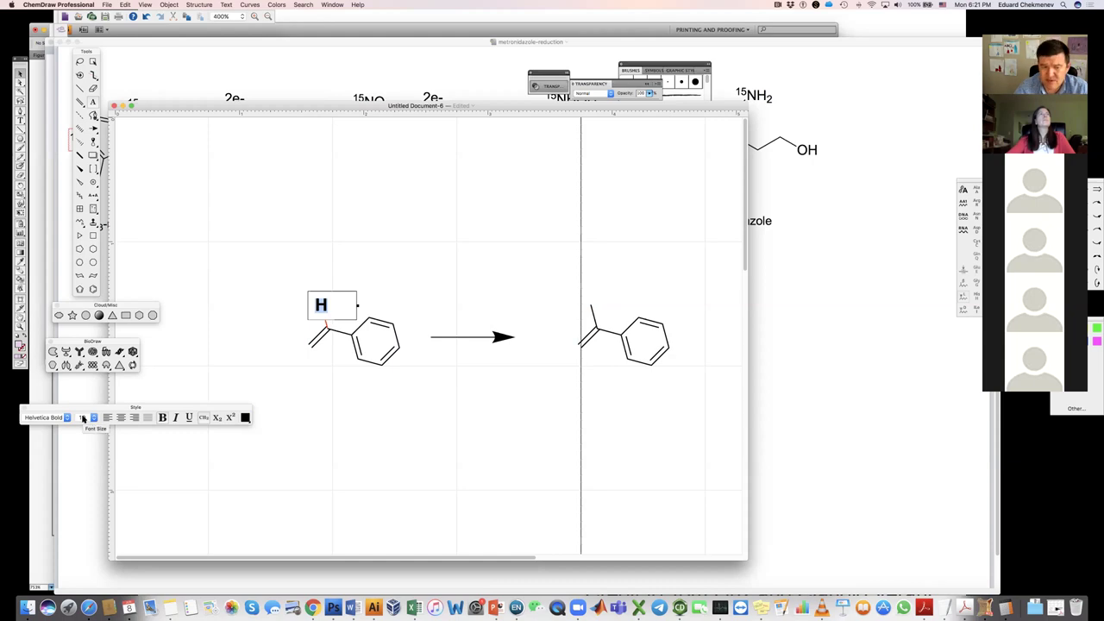
click(245, 417)
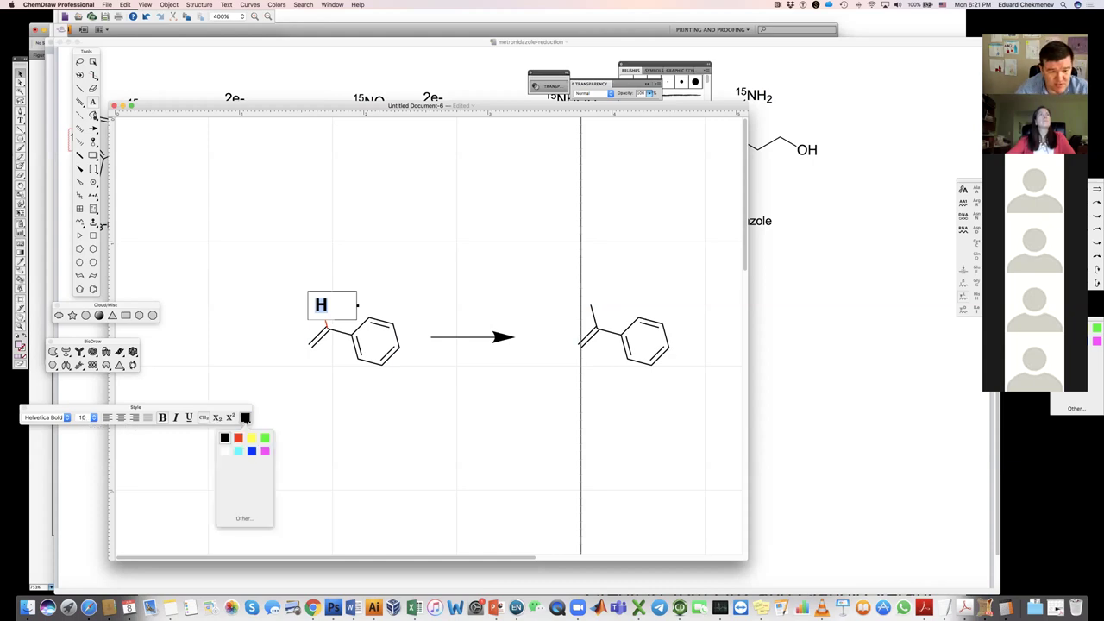
click(251, 451)
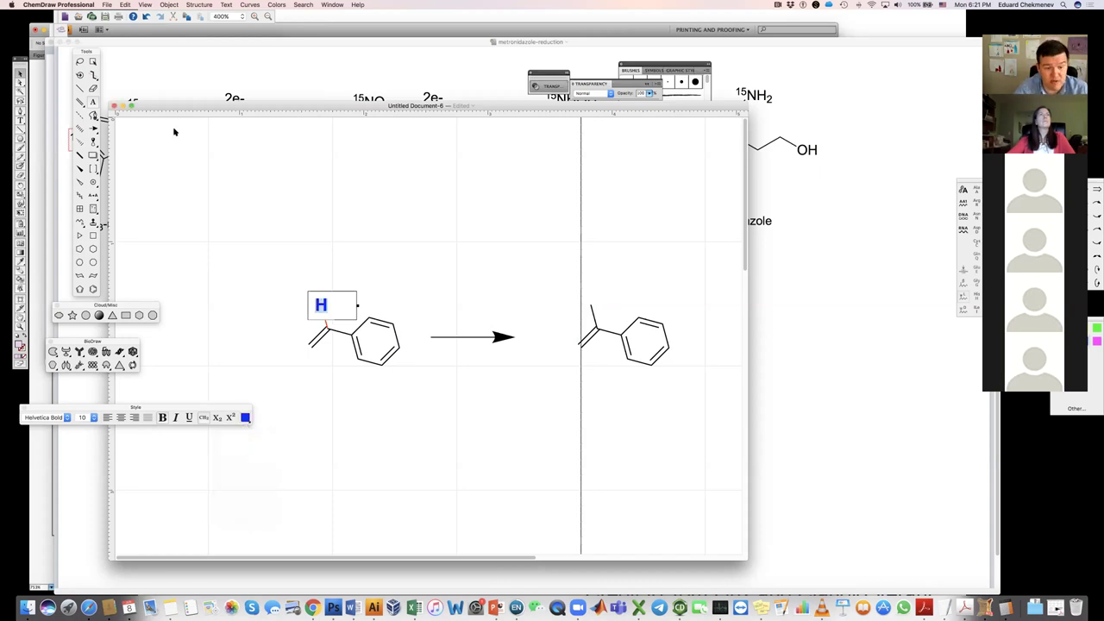
click(93, 61)
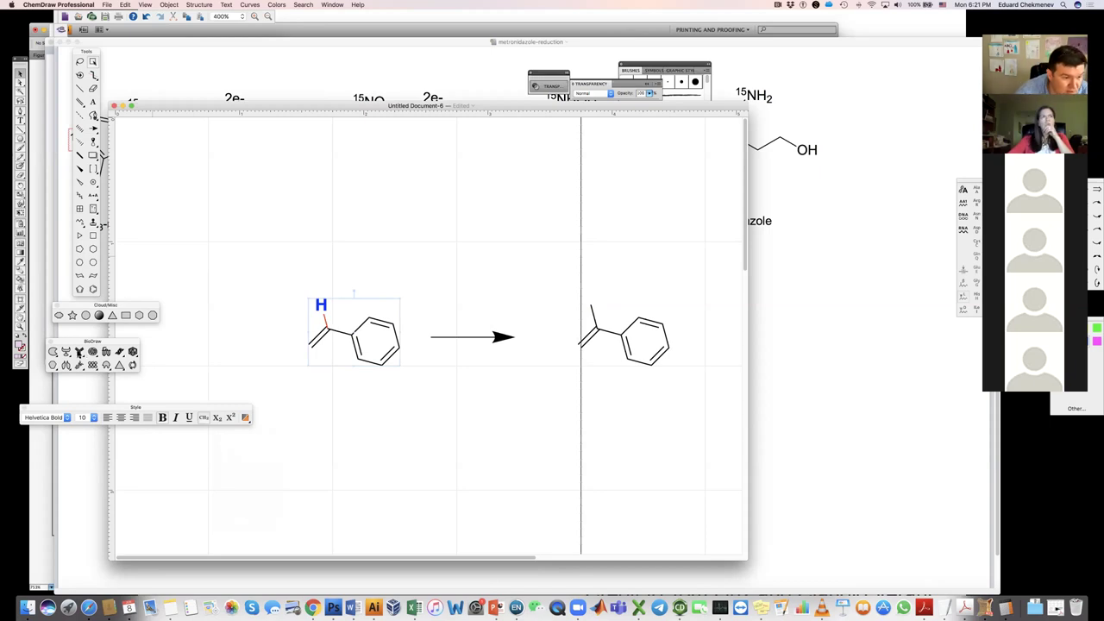
Place a BioDraw antibody symbol in the empty area below the starting molecule.
drag(79, 352, 54, 376)
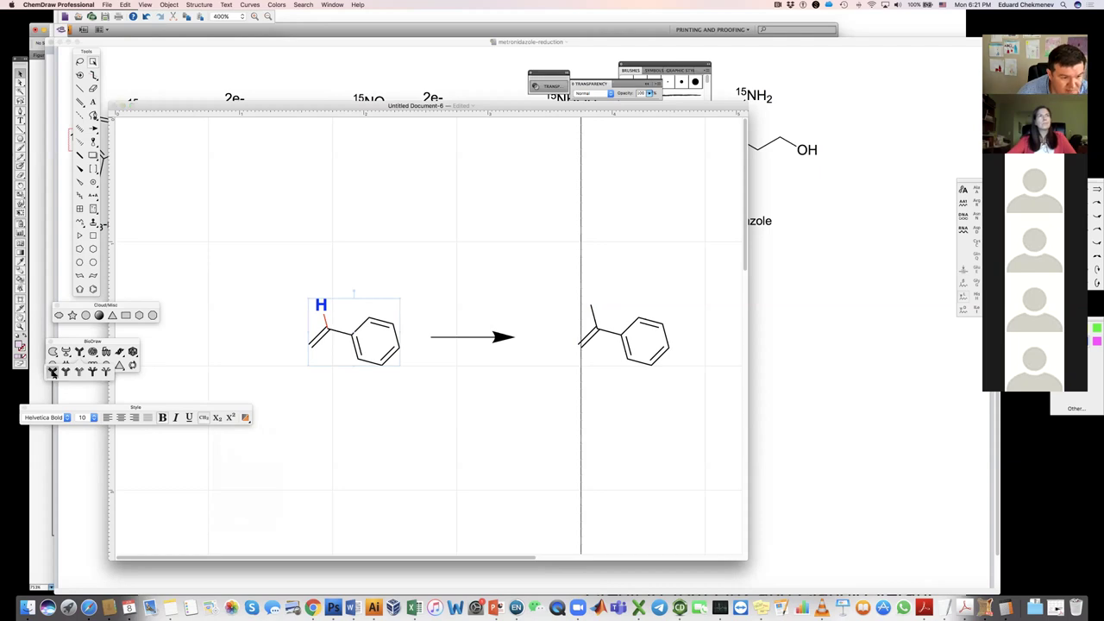
click(383, 436)
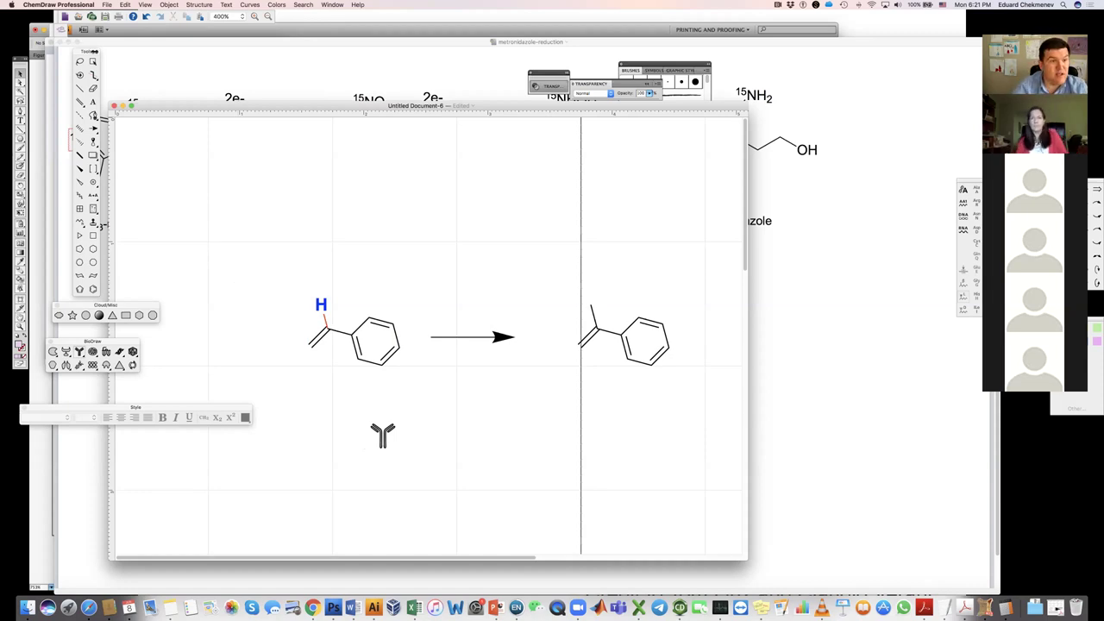
click(94, 62)
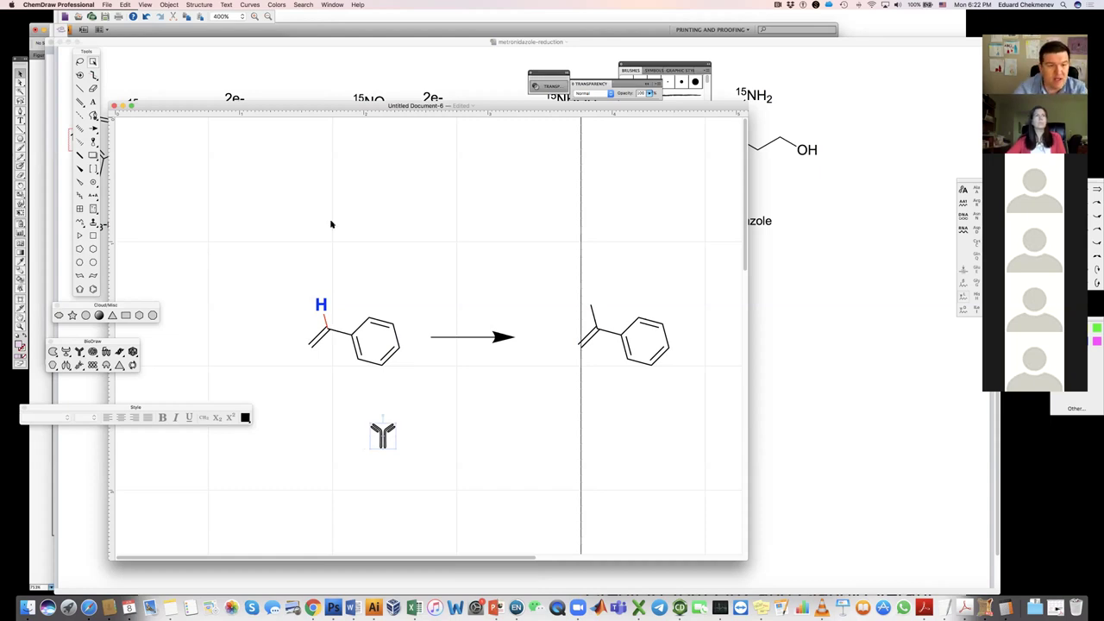
key(super+Tab)
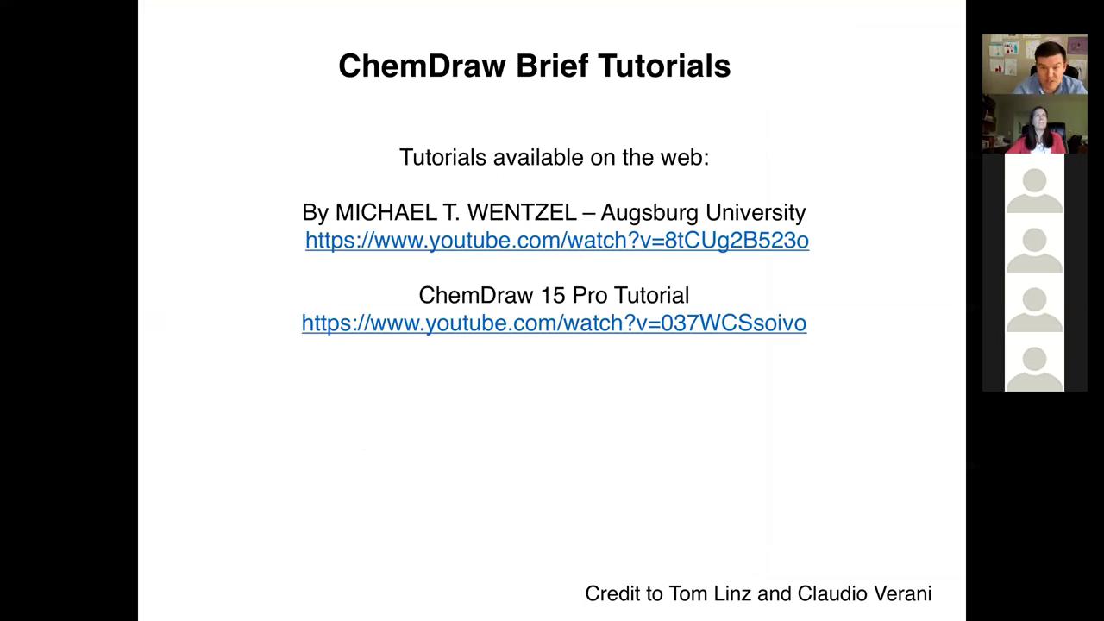
key(Right)
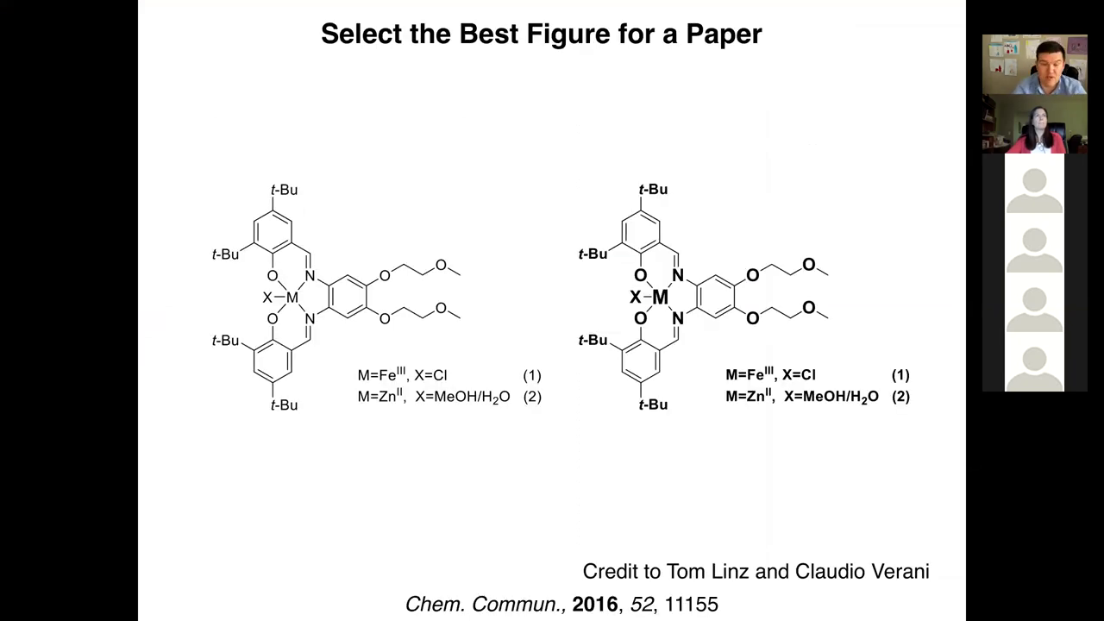